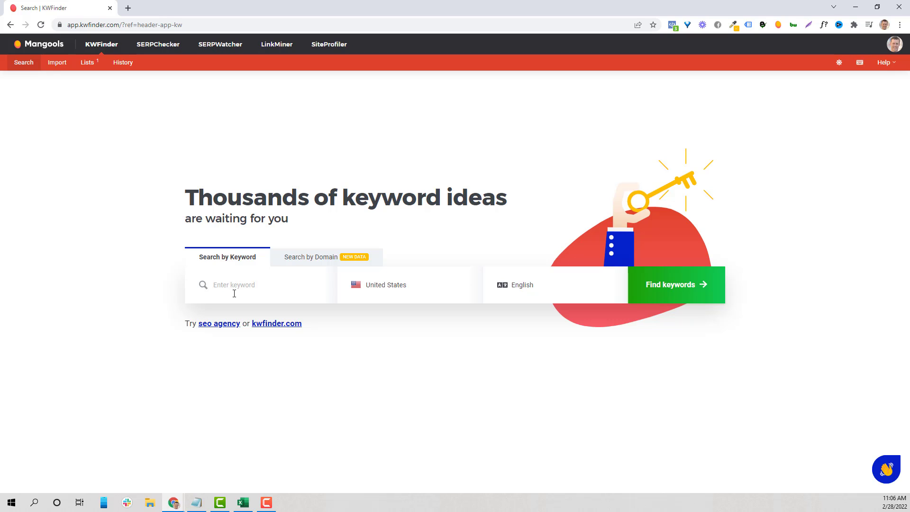
Step: Search for keyword ideas for "plumber" in the United States in English and check its keyword difficulty
type("plumber")
key("Return")
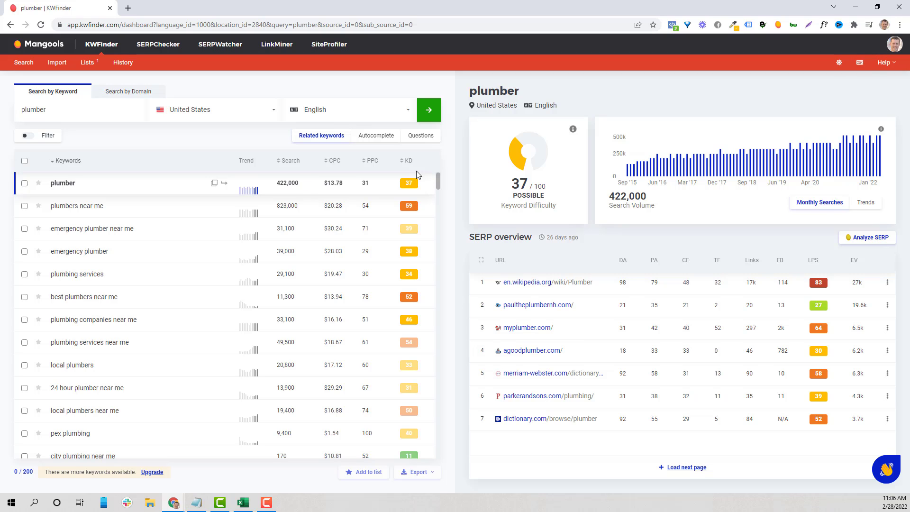
mouse_move(409, 191)
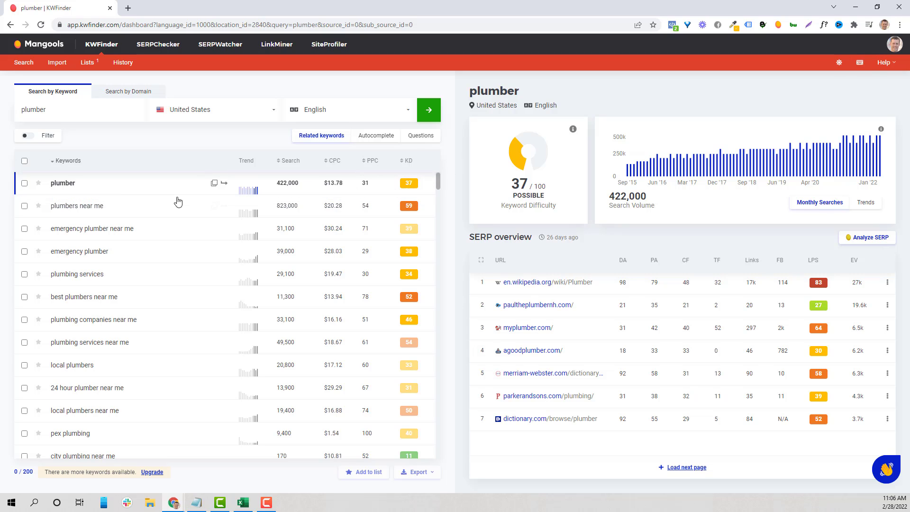
Step: Replace the keyword with "burst pipes" and search for related keyword ideas
left_click_drag(76, 115, 9, 117)
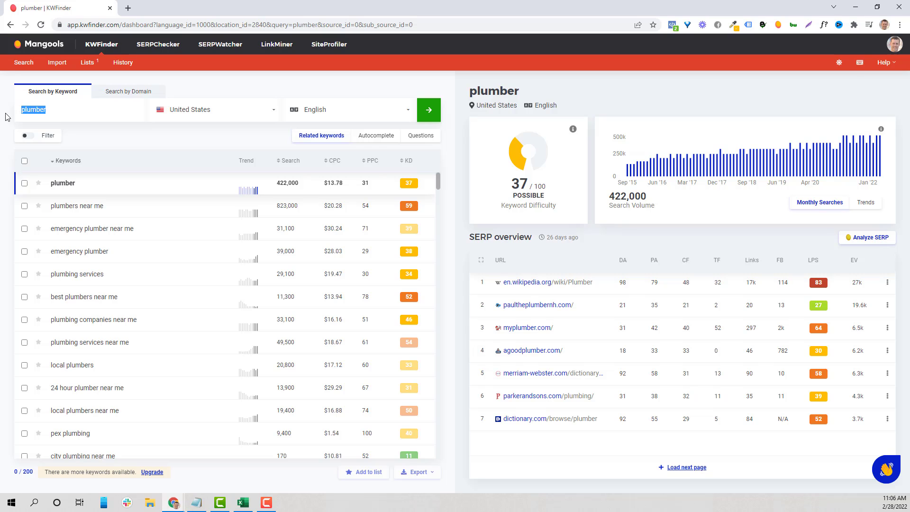
type("burst pipes")
key("Return")
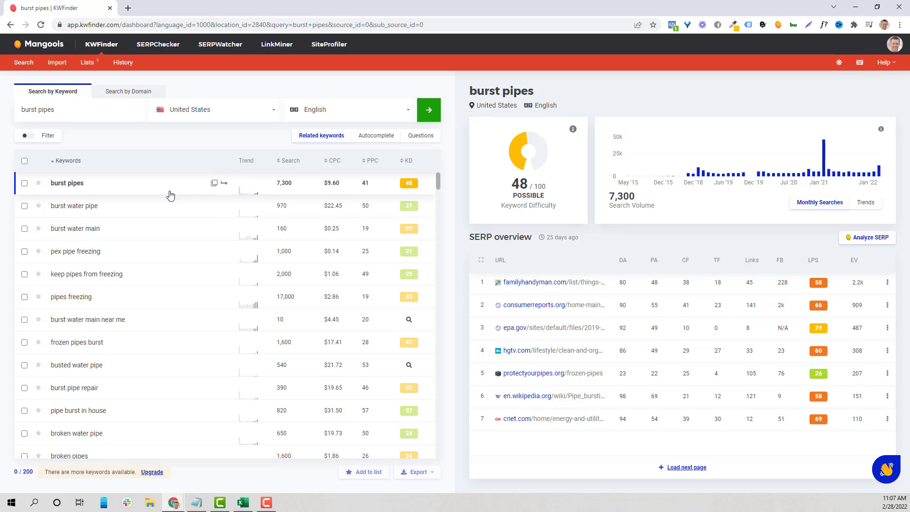
triple_click(75, 112)
type("power out")
key("BackSpace")
key("BackSpace")
key("BackSpace")
key("BackSpace")
key("BackSpace")
key("BackSpace")
type("electrical fire")
key("BackSpace")
key("BackSpace")
key("BackSpace")
key("BackSpace")
key("BackSpace")
key("BackSpace")
key("BackSpace")
key("BackSpace")
key("BackSpace")
key("BackSpace")
key("BackSpace")
key("BackSpace")
key("BackSpace")
key("BackSpace")
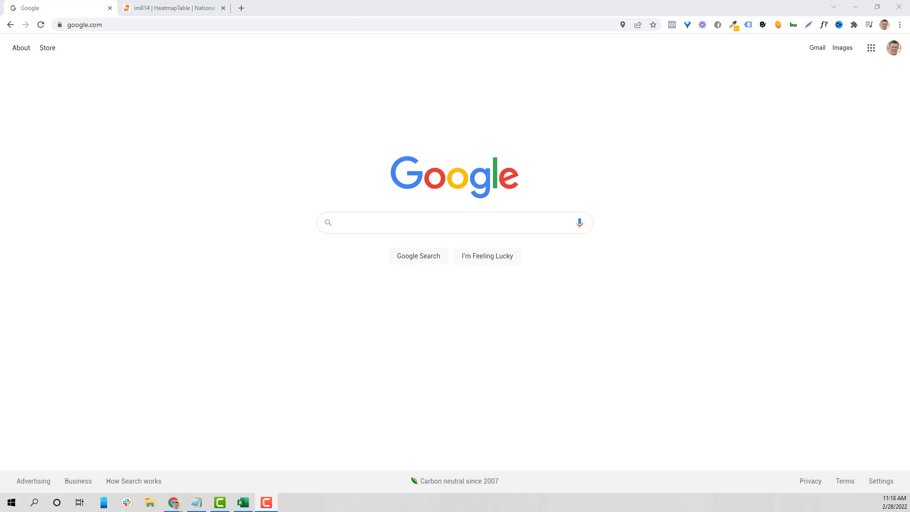
Step: Search Google for "landscape design" using the earlier search suggestion and look over the ads and local listings
left_click(362, 222)
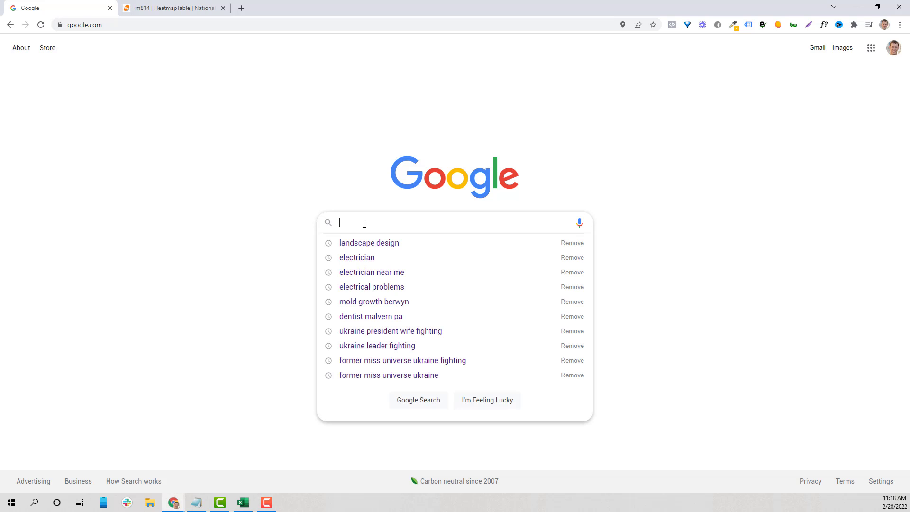
left_click(539, 243)
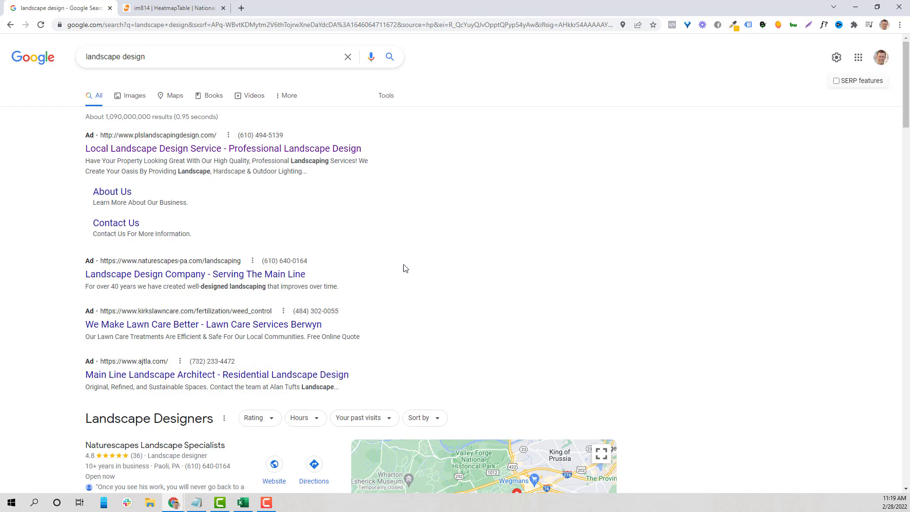
scroll(435, 265, "down", 3)
scroll(695, 251, "up", 3)
Step: Switch to the im814 report, show the ads for Invisalign.com and review the top seen competitor ads
left_click(166, 9)
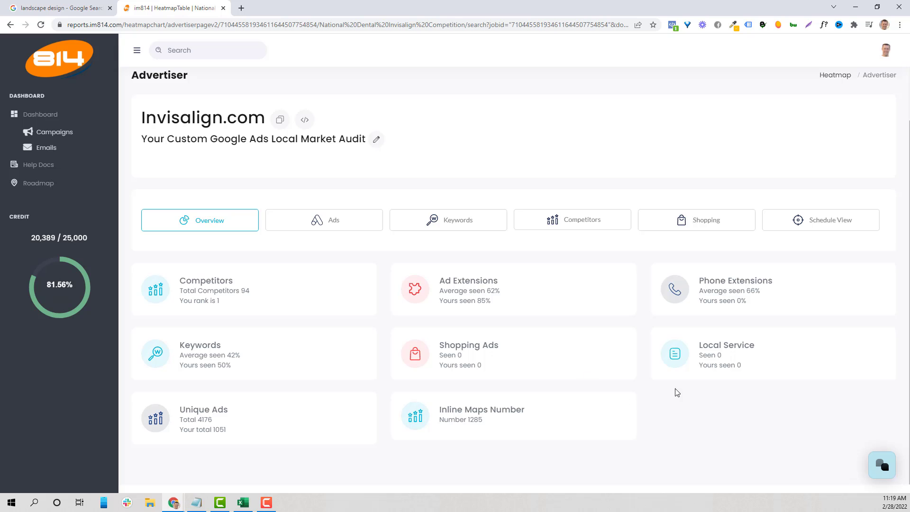
left_click(333, 224)
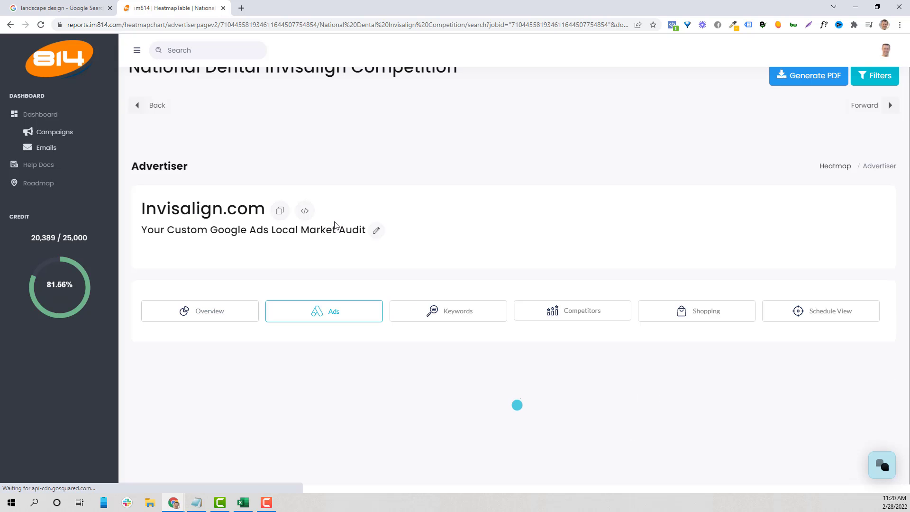
scroll(469, 264, "down", 14)
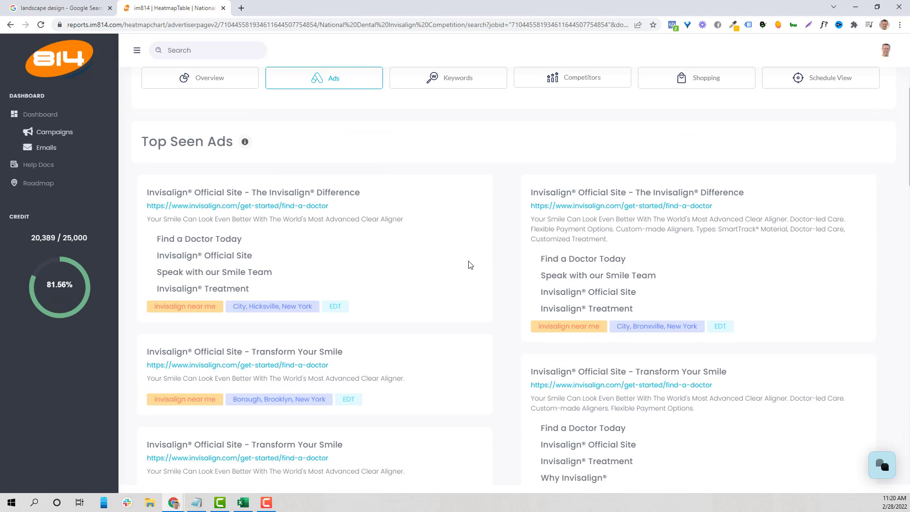
scroll(429, 188, "down", 4)
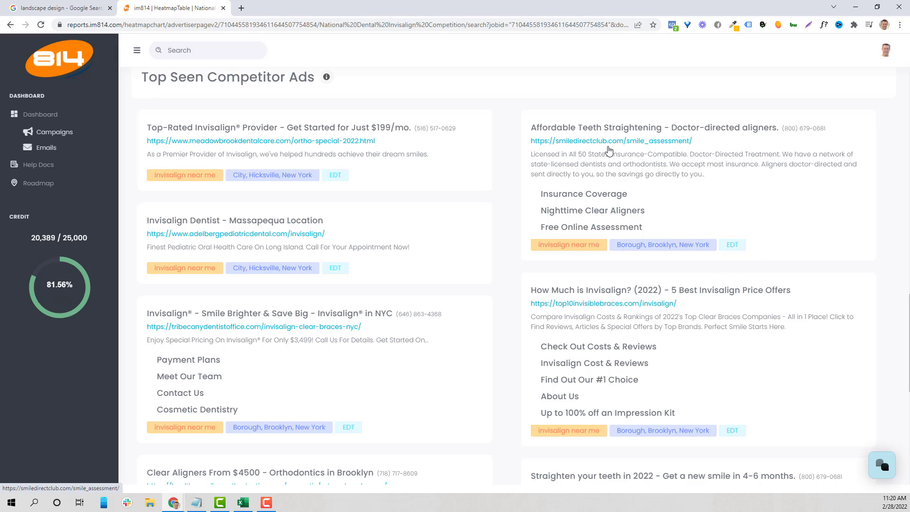
scroll(630, 310, "down", 1)
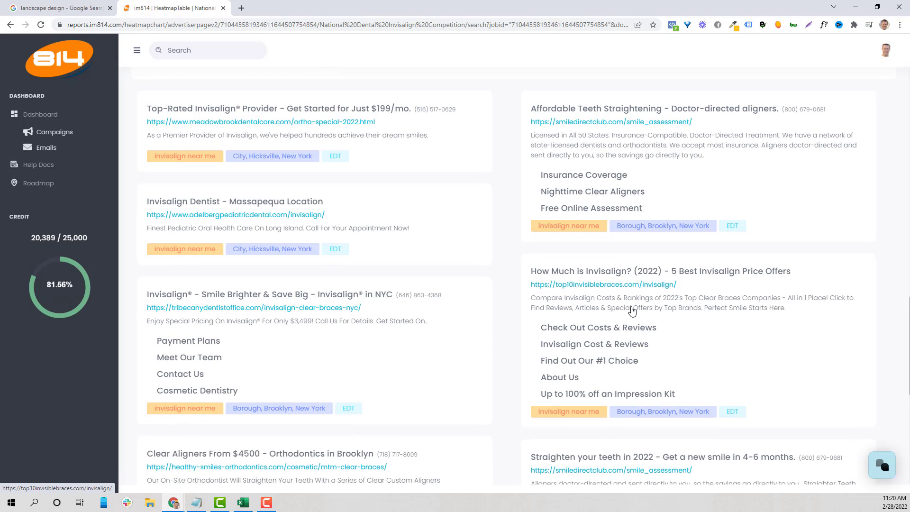
scroll(632, 310, "down", 1)
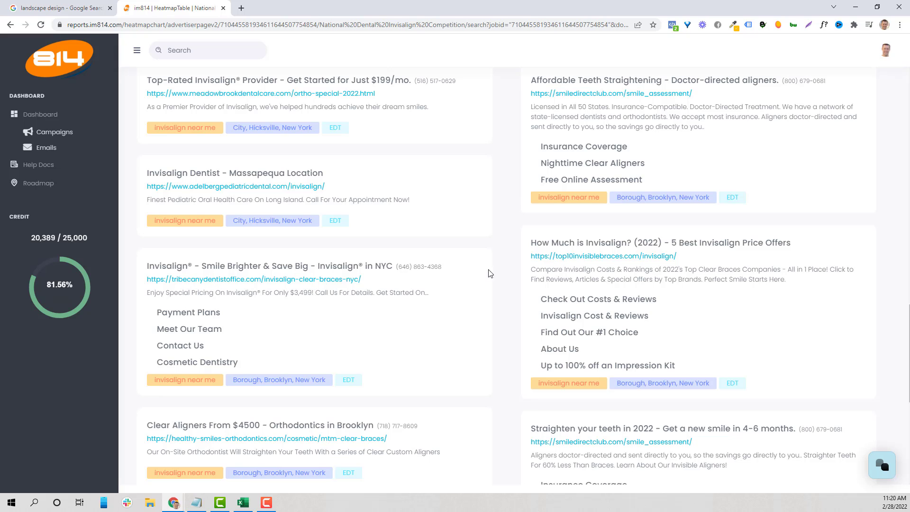
Step: Glance back at the landscape design results, then open the tribecanydentistoffice.com landing page from the competitor ads report
left_click(113, 6)
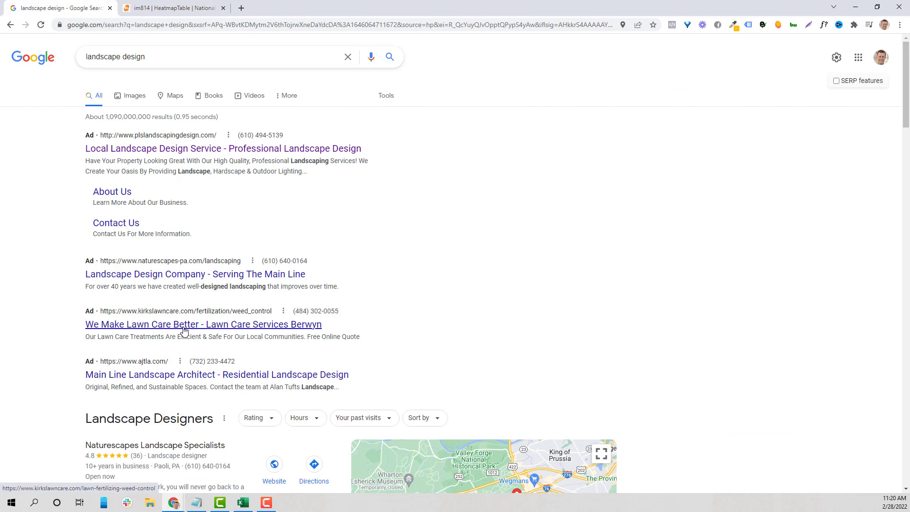
left_click(166, 7)
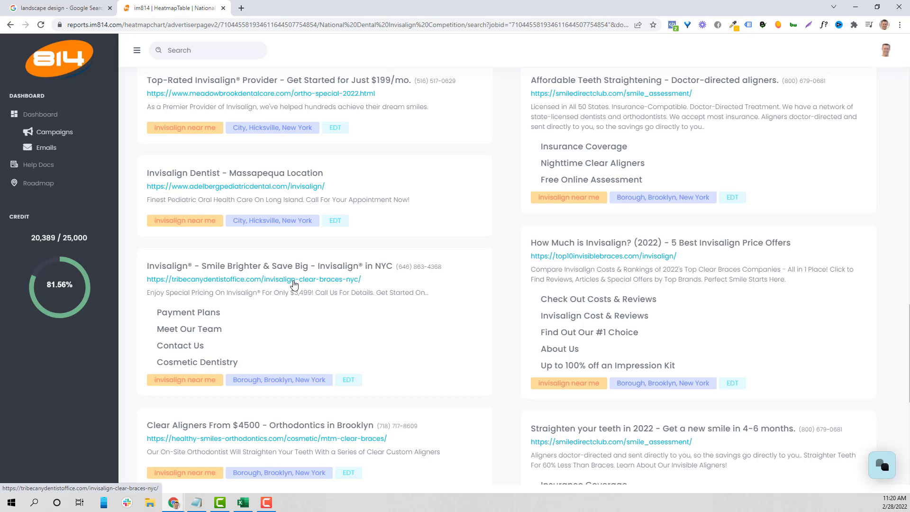
left_click(300, 279)
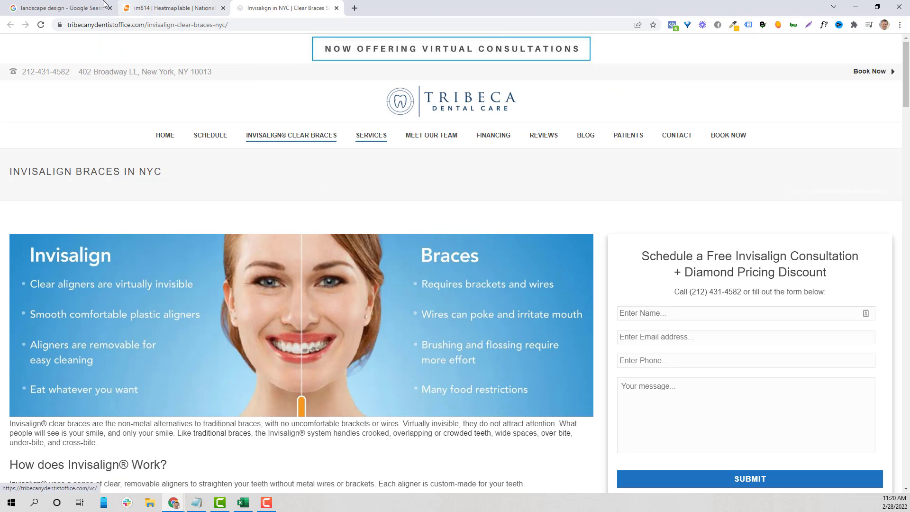
Step: Compare the landscape design search ads with the Tribeca Dental Care landing page and read through that page's content
left_click(74, 7)
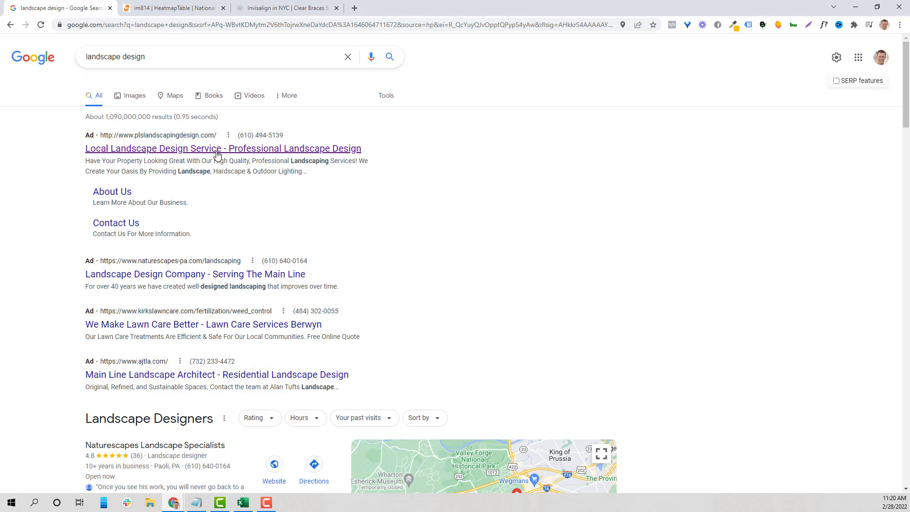
left_click(269, 10)
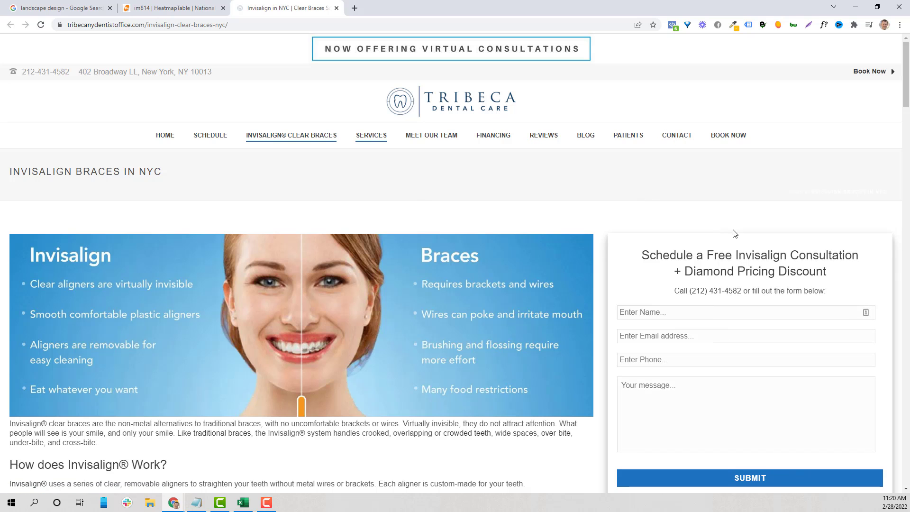
scroll(698, 321, "down", 20)
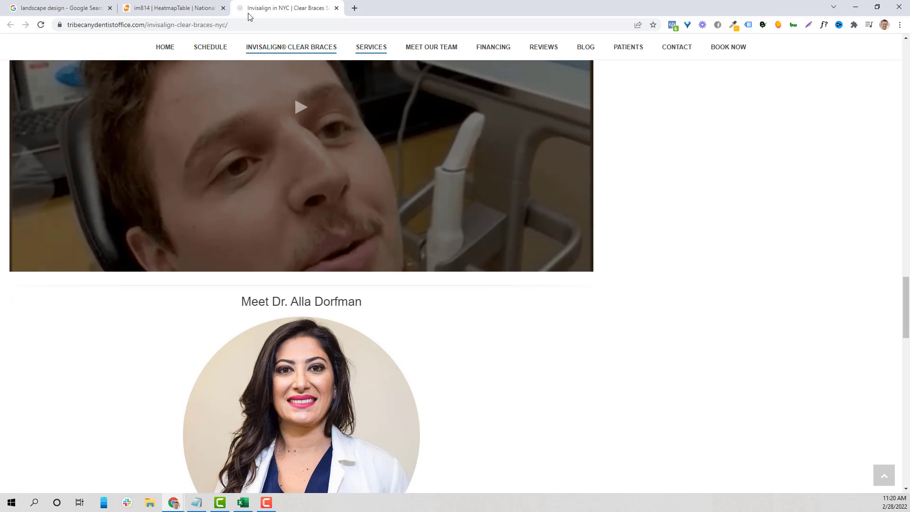
Step: Open the orthodontist-ny.com landing page from the "Top Invisalign Provider" competitor ad and review its content
left_click(173, 8)
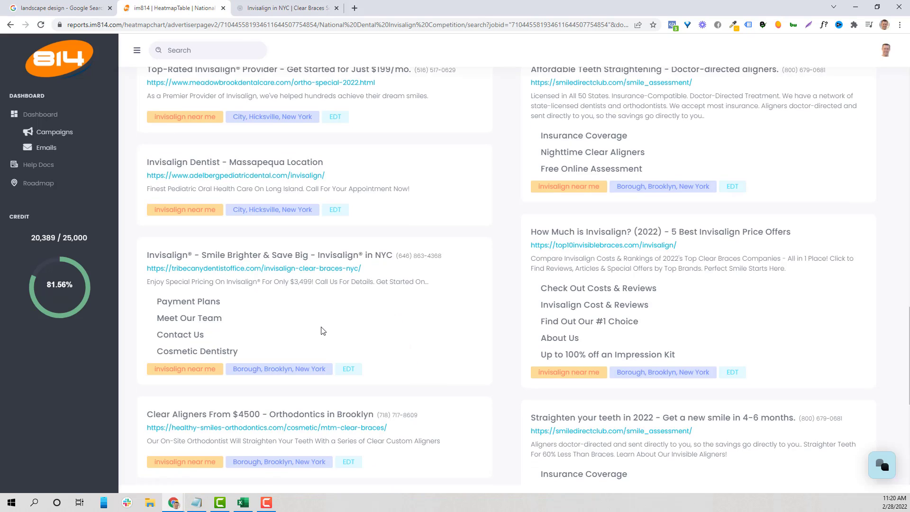
scroll(295, 266, "down", 4)
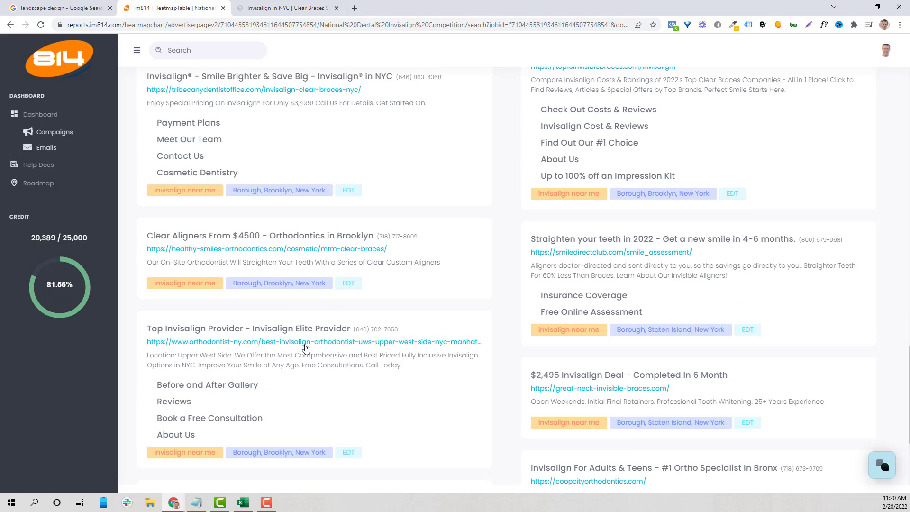
left_click(307, 343)
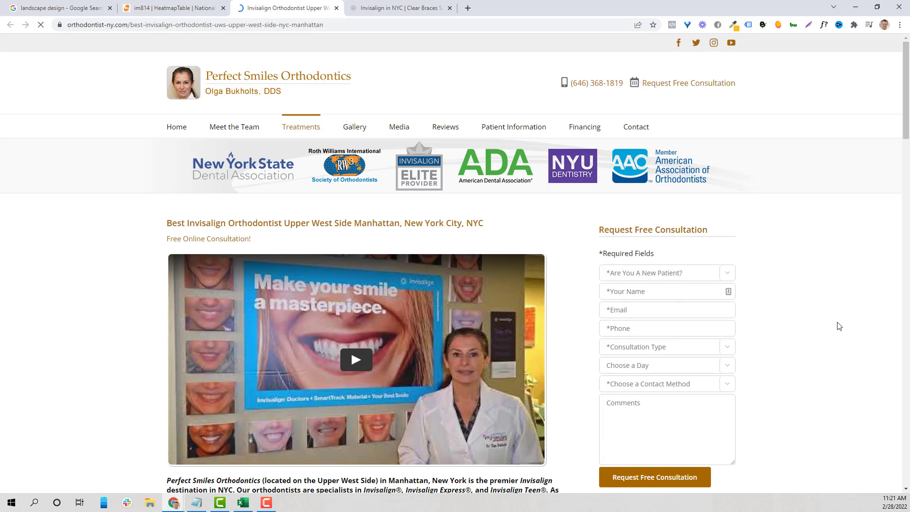
scroll(662, 222, "down", 6)
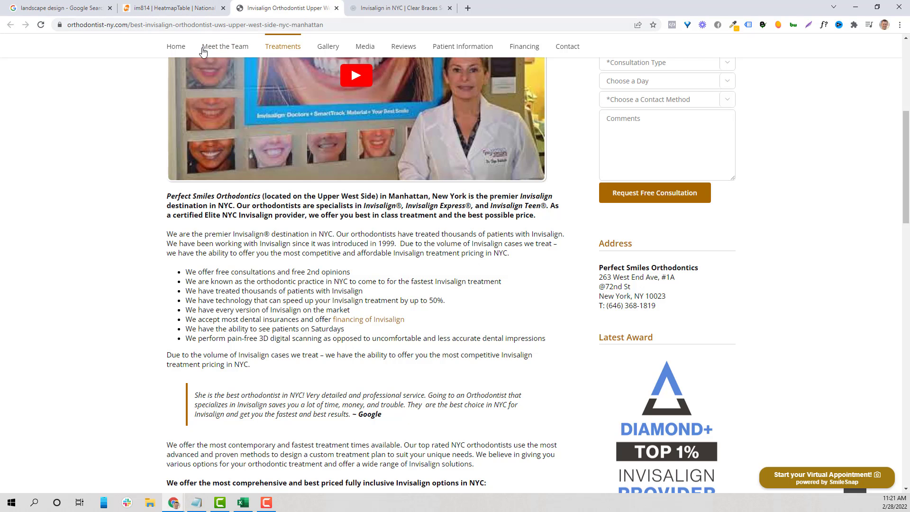
Step: Return to the competitor ads report and open coopcityorthodontics.com from the "Invisalign For Adults & Teens" ad
left_click(187, 8)
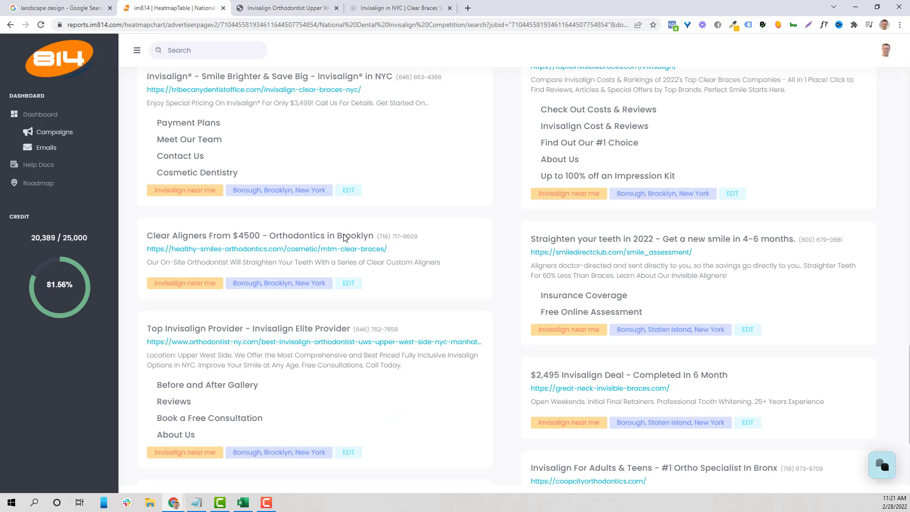
scroll(641, 285, "down", 3)
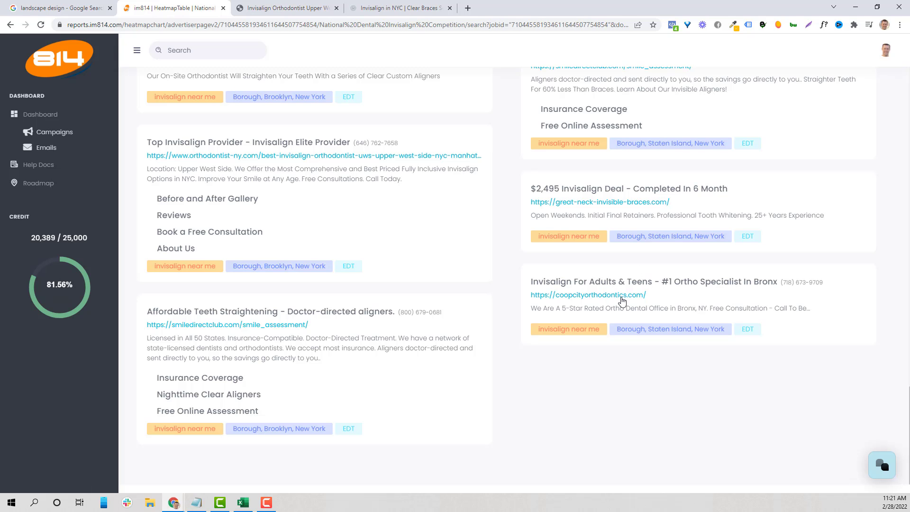
left_click(620, 294)
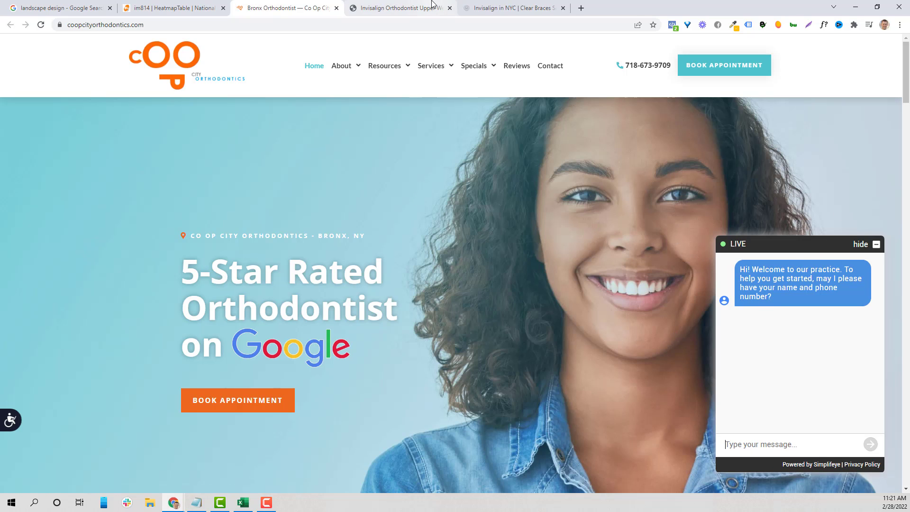
Step: Examine the headers and consultation forms on the Perfect Smiles Orthodontics and Tribeca Dental Care landing pages
left_click(398, 8)
scroll(629, 178, "up", 3)
scroll(629, 178, "up", 1)
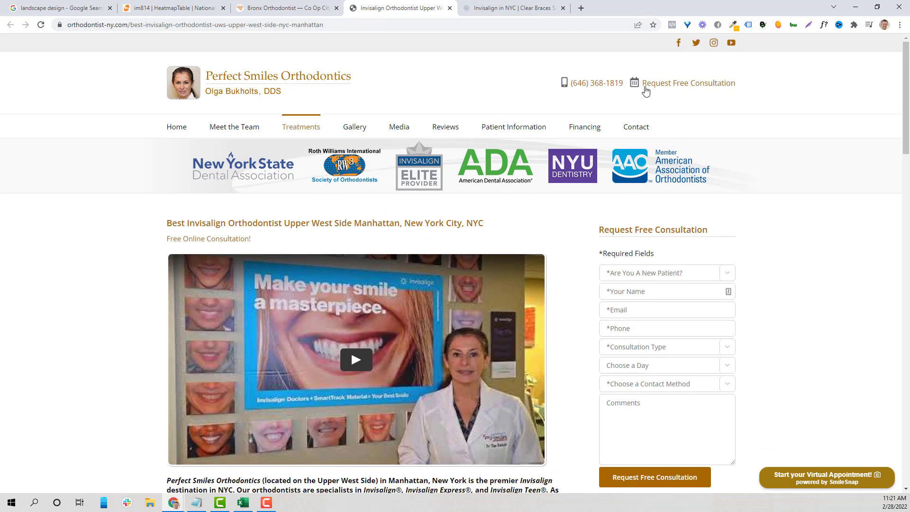
left_click(476, 4)
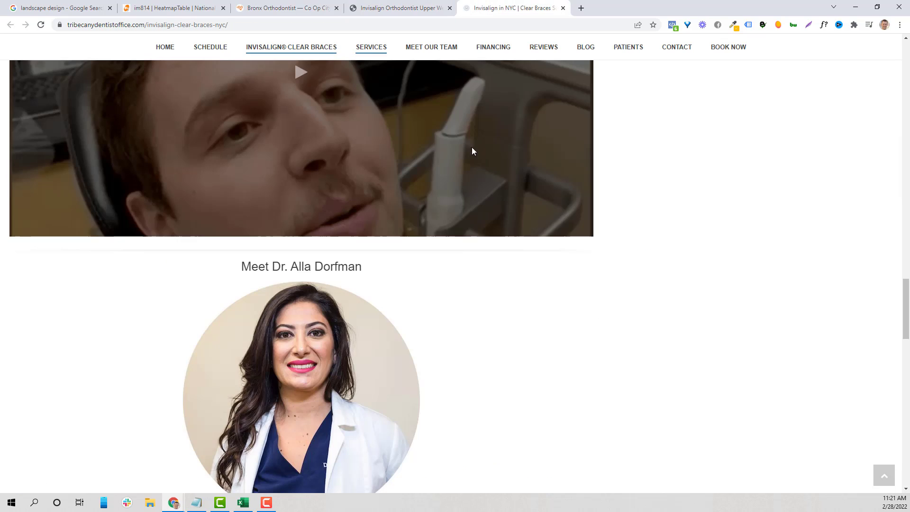
scroll(545, 194, "up", 15)
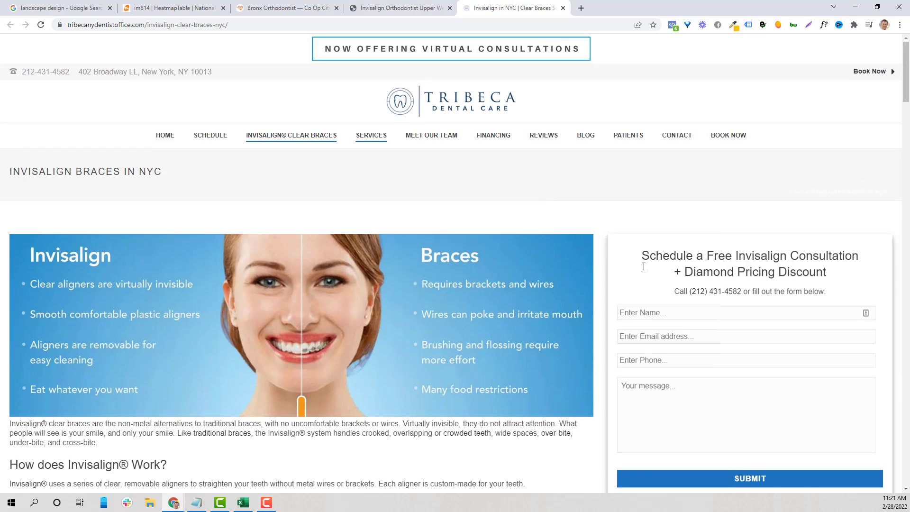
Step: Hide the live chat window on the Co Op City Orthodontics page and return to the competitor ads report
left_click(284, 7)
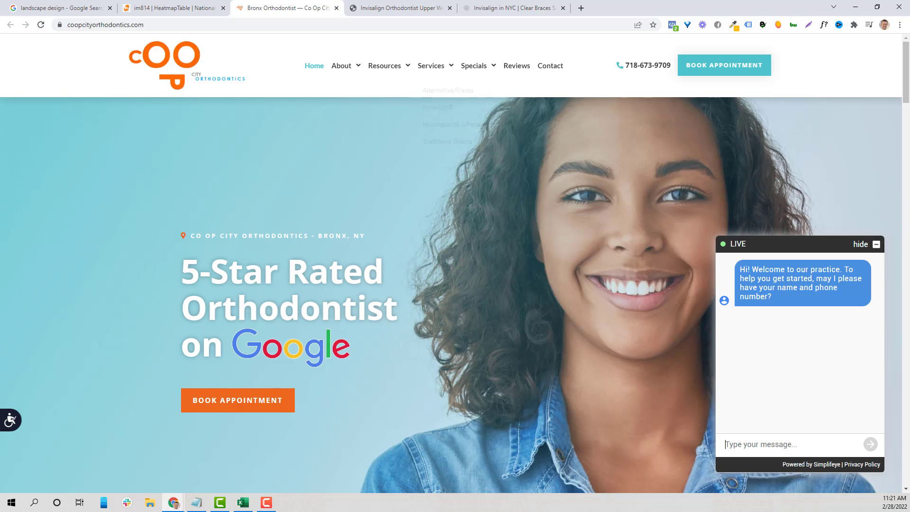
left_click(877, 245)
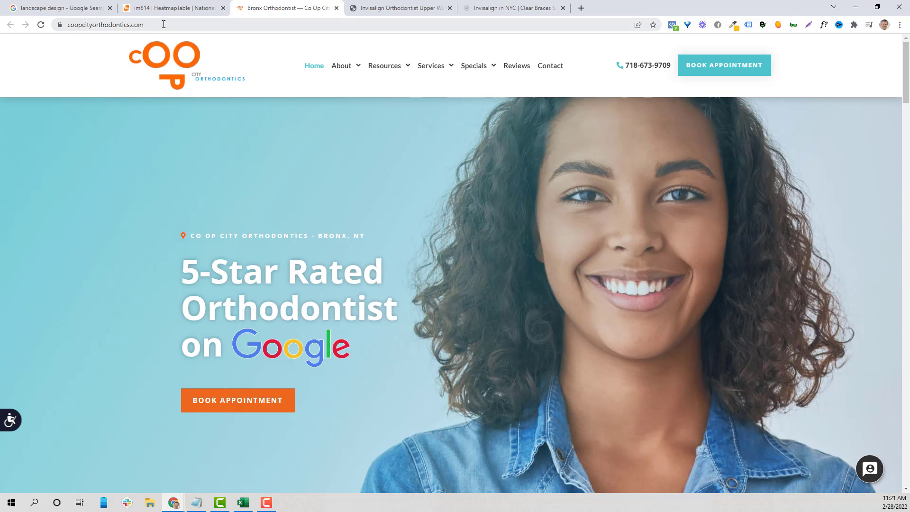
left_click(159, 10)
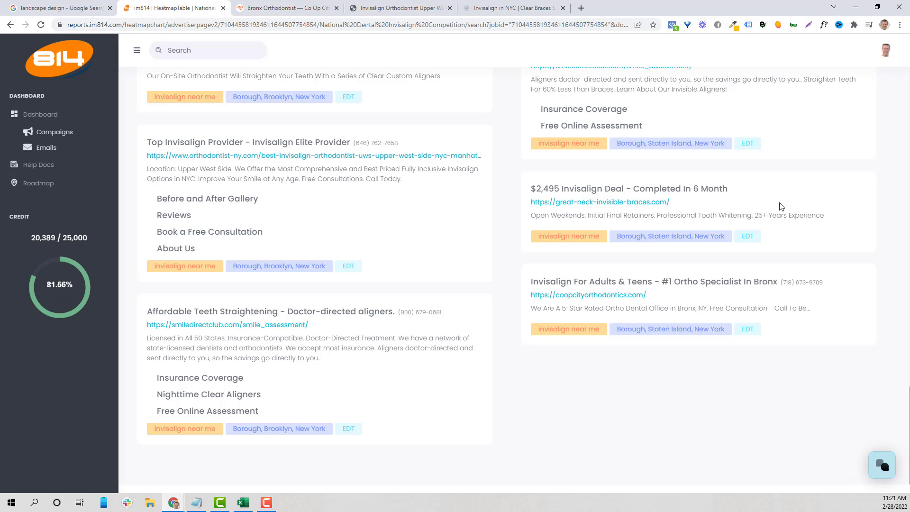
Step: Compare the Perfect Smiles Orthodontics landing page with the Tribeca Dental Care one, ending on Perfect Smiles
left_click(417, 8)
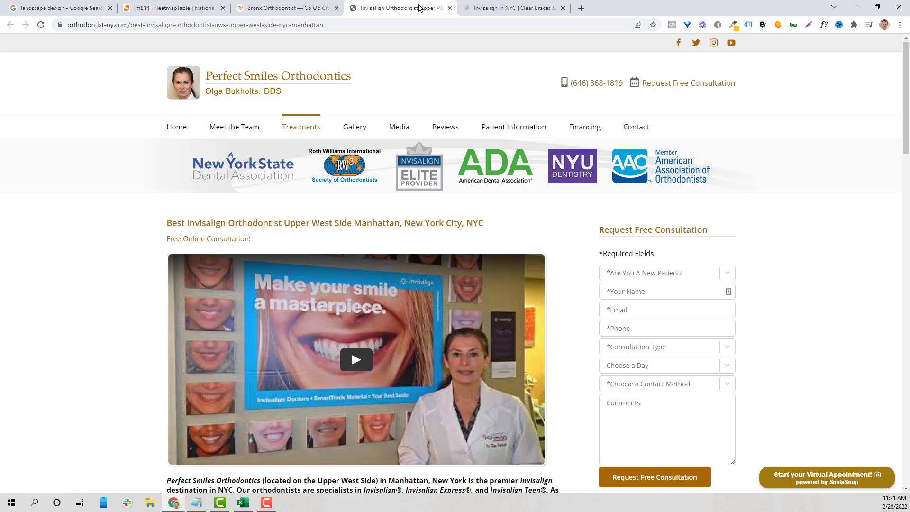
left_click(480, 7)
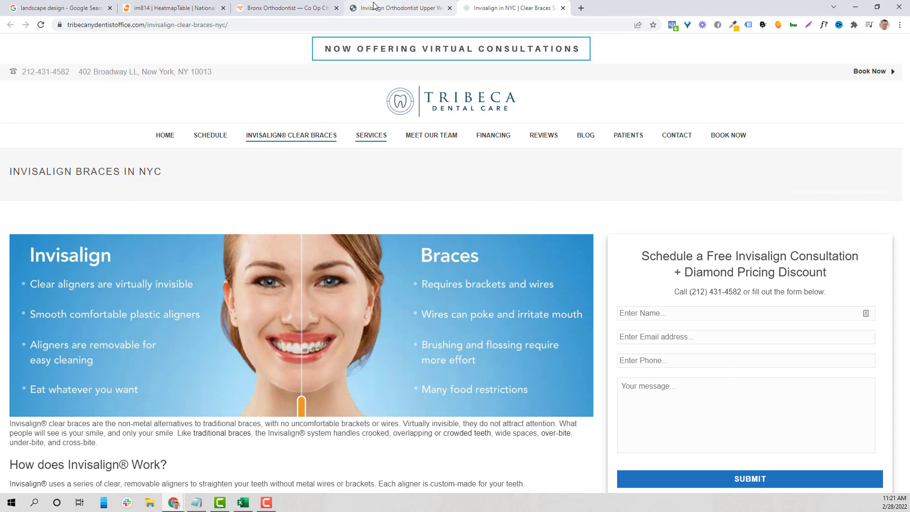
key("ctrl+shift+Tab")
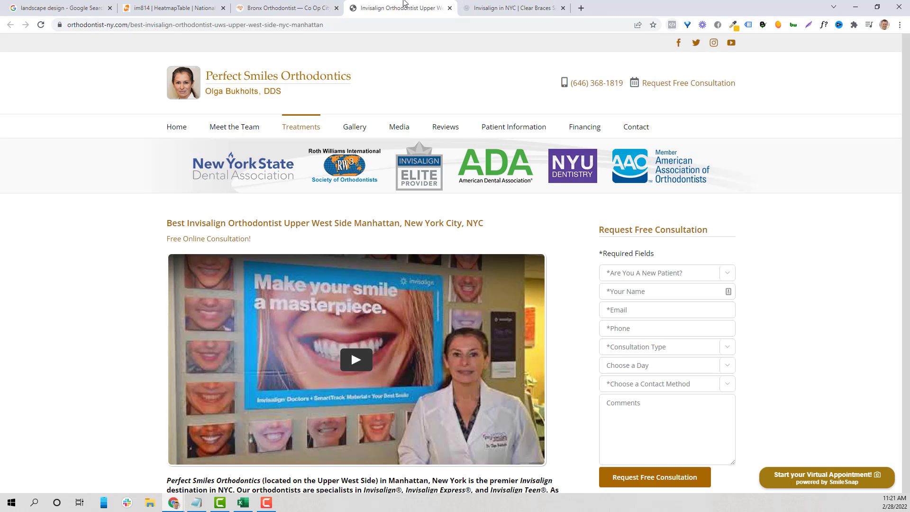
Step: Compare the Co Op City Orthodontics, Perfect Smiles Orthodontics and Tribeca Dental Care landing pages once more
left_click(286, 8)
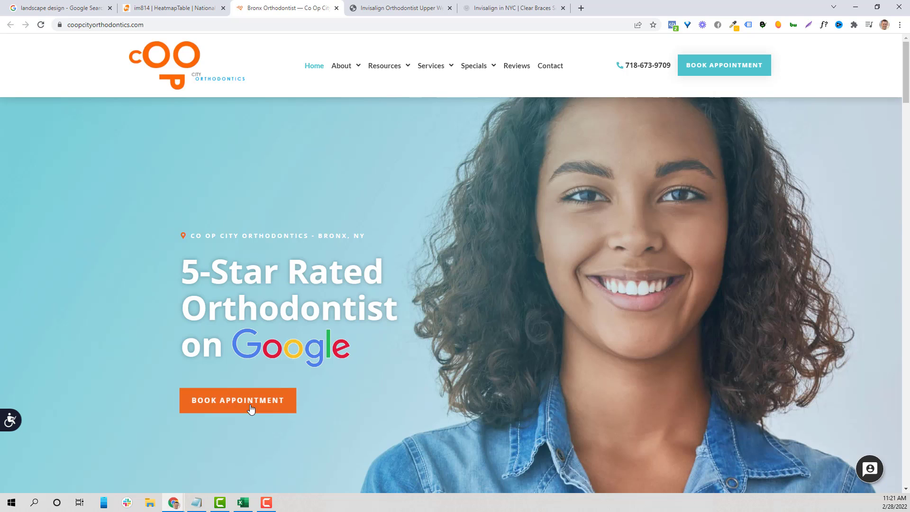
left_click(427, 4)
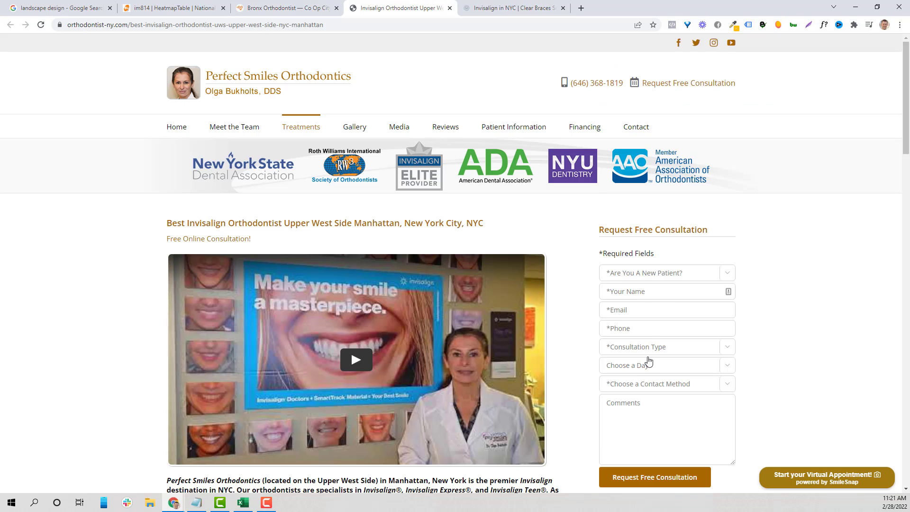
key("ctrl+Tab")
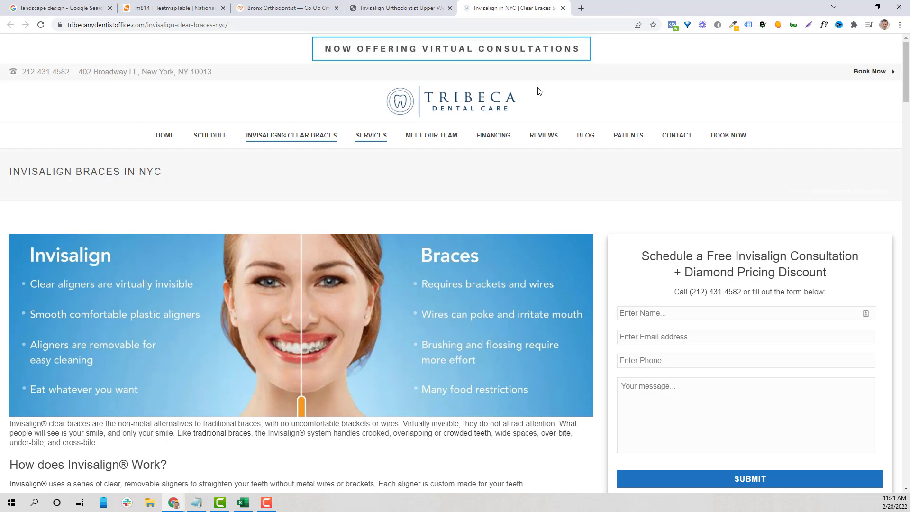
Step: Return to the Invisalign.com audit report and review its keyword data, including search term competition and related search terms
left_click(172, 4)
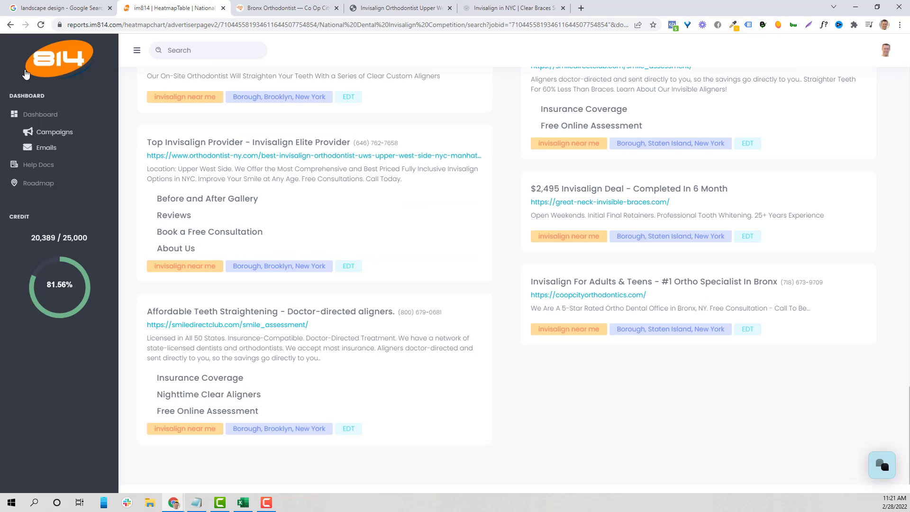
scroll(423, 266, "up", 20)
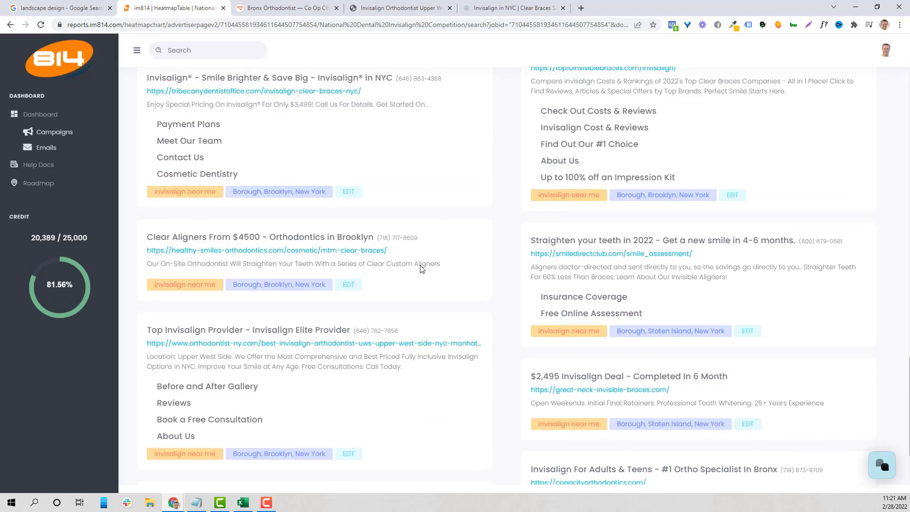
scroll(411, 281, "up", 10)
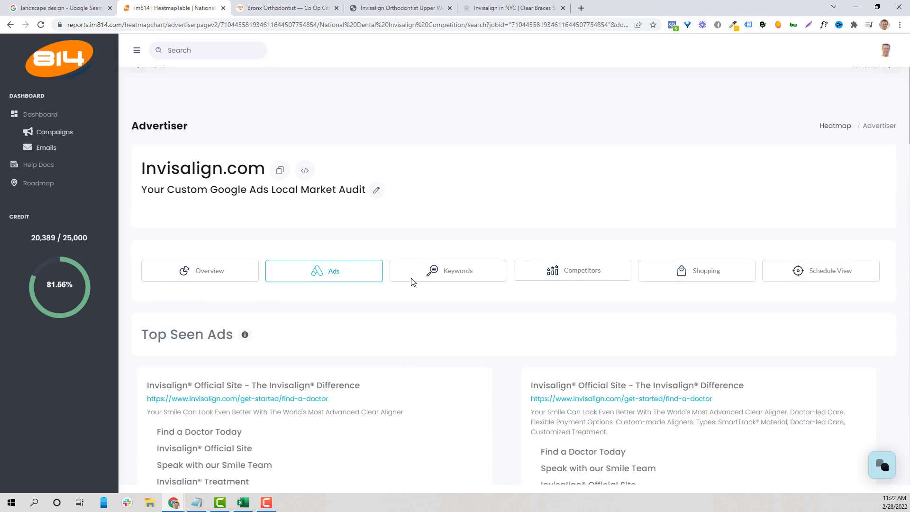
left_click(457, 331)
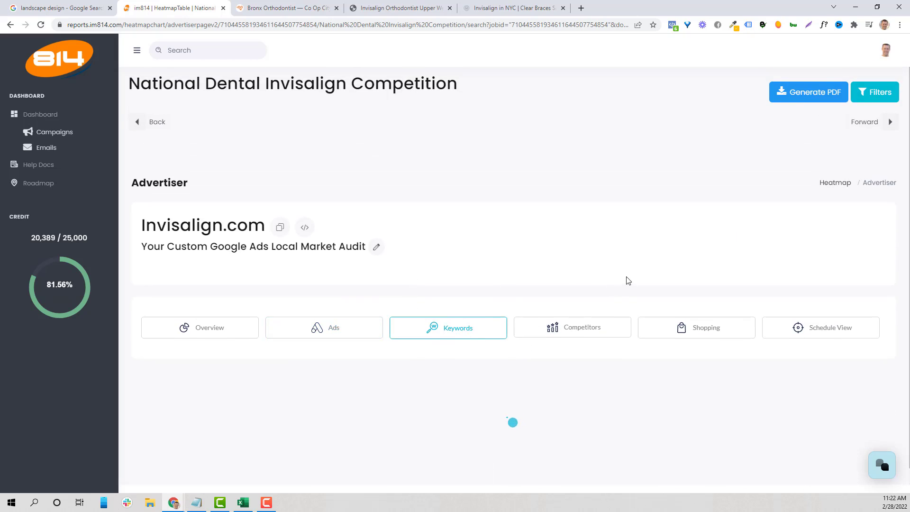
scroll(616, 281, "down", 1)
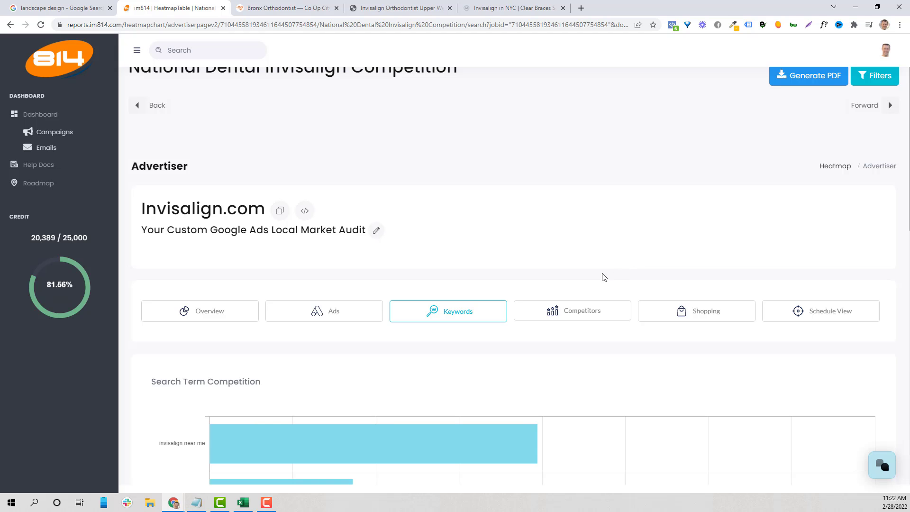
scroll(630, 284, "down", 7)
scroll(701, 298, "down", 3)
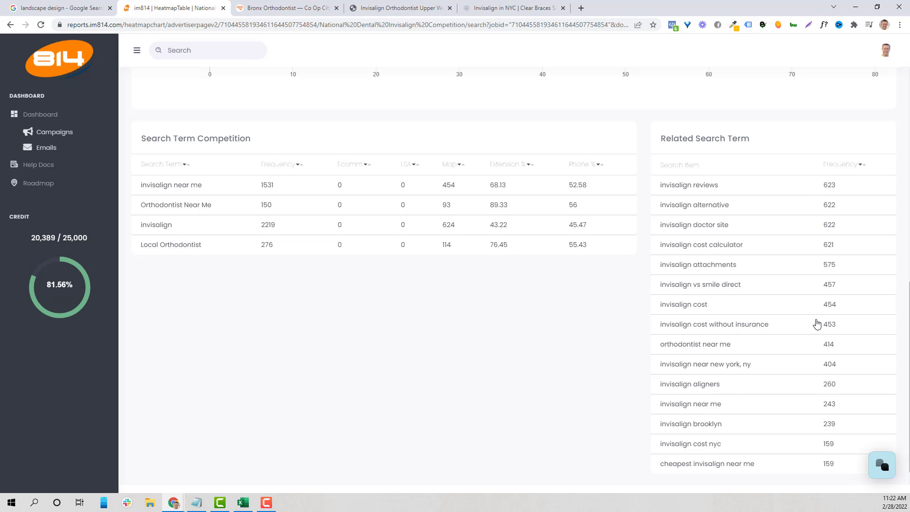
Step: Examine Invisalign.com's ad schedule for 9 February to 15 February, and return to the "landscape design" Google results
scroll(813, 324, "up", 13)
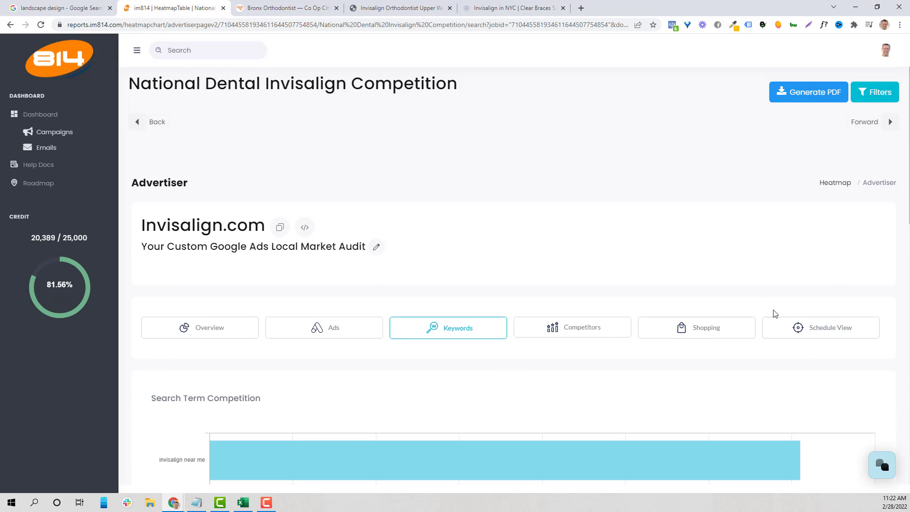
left_click(780, 327)
scroll(672, 284, "down", 5)
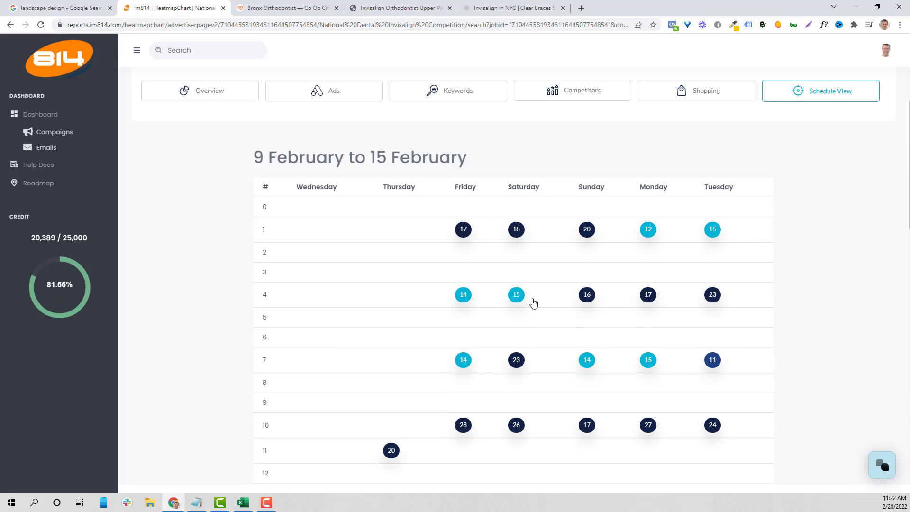
scroll(600, 358, "down", 3)
scroll(710, 234, "up", 3)
scroll(592, 349, "down", 4)
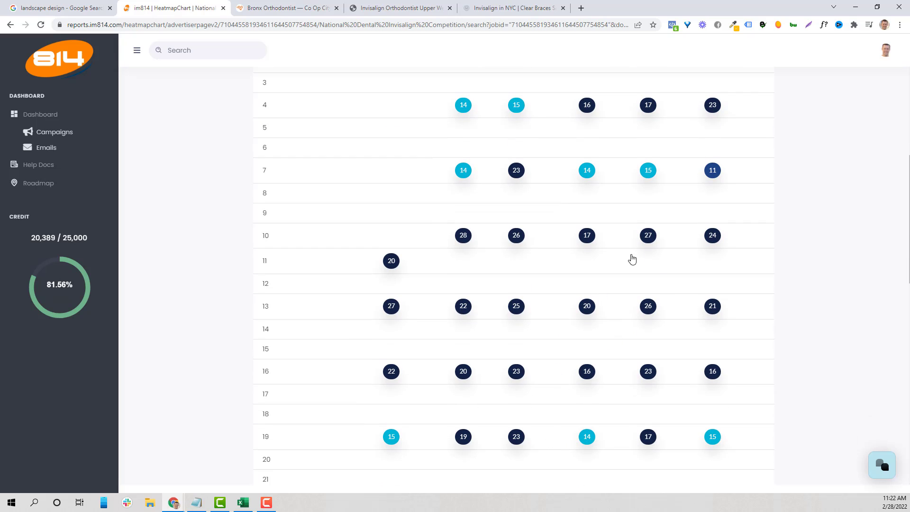
scroll(610, 257, "up", 4)
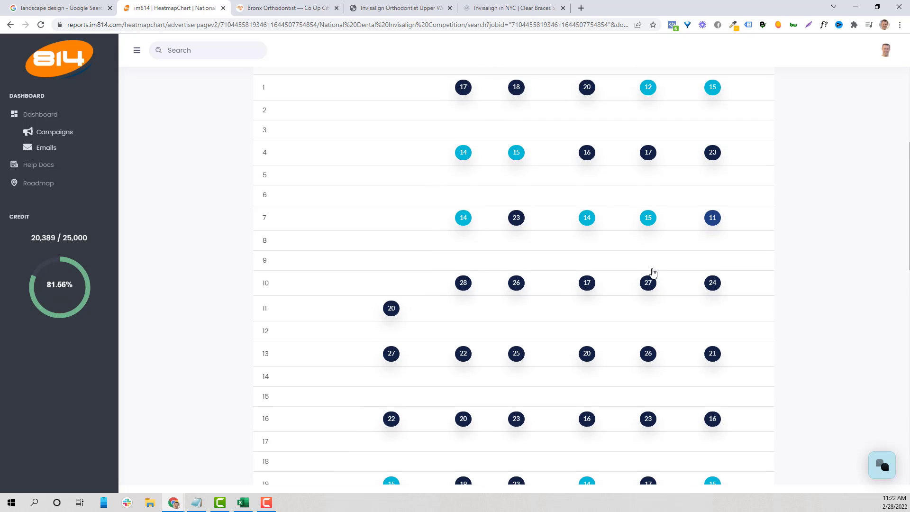
scroll(592, 285, "down", 2)
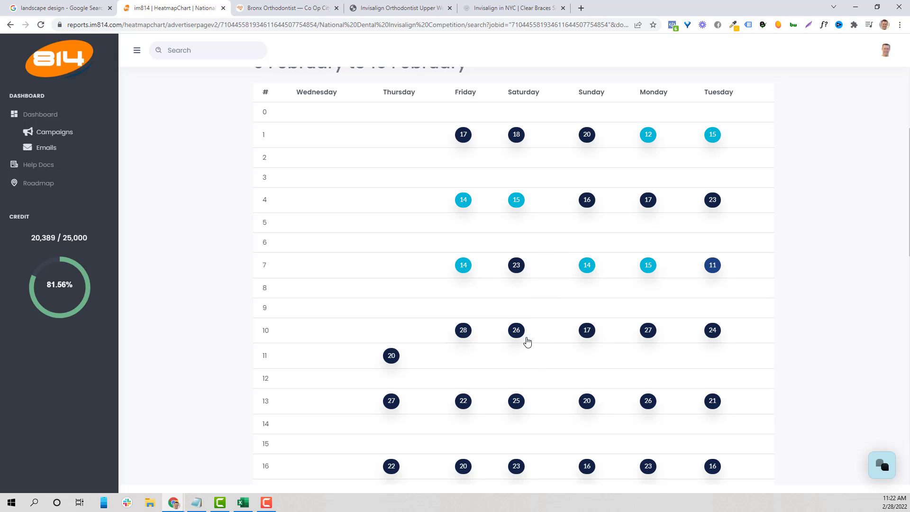
scroll(576, 351, "up", 4)
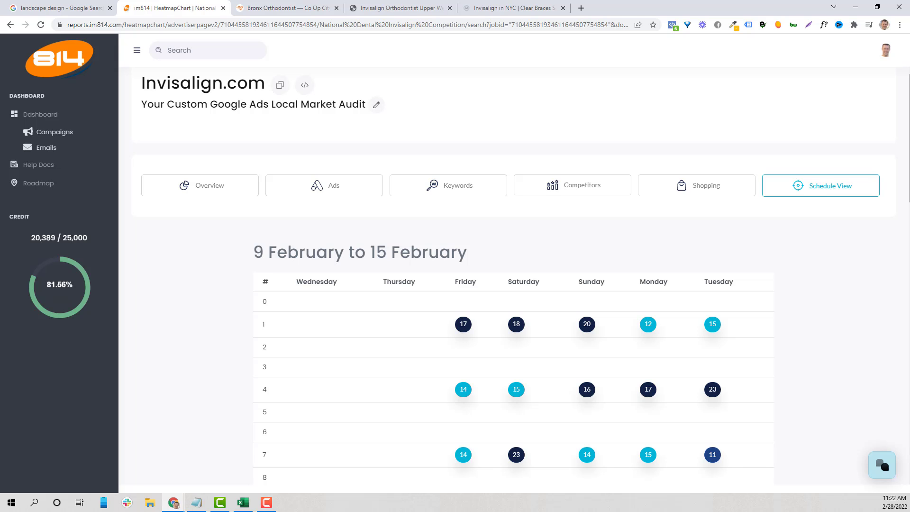
left_click(49, 12)
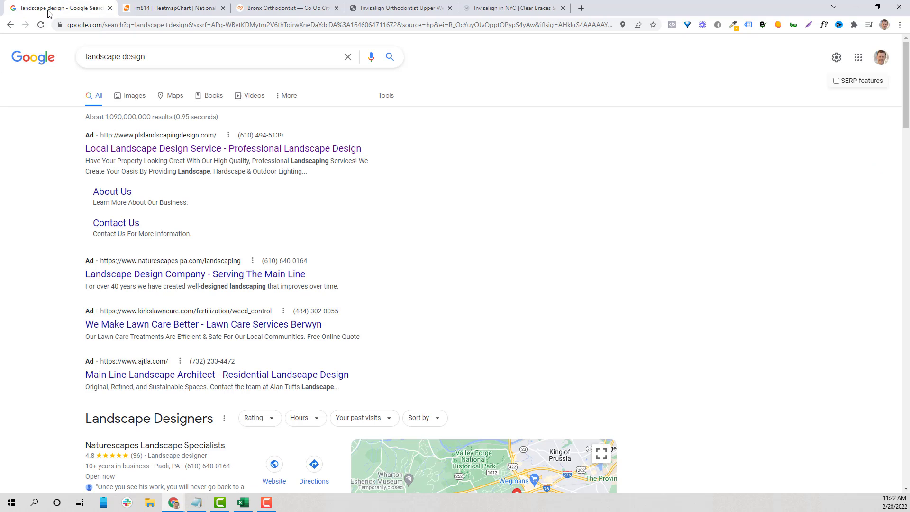
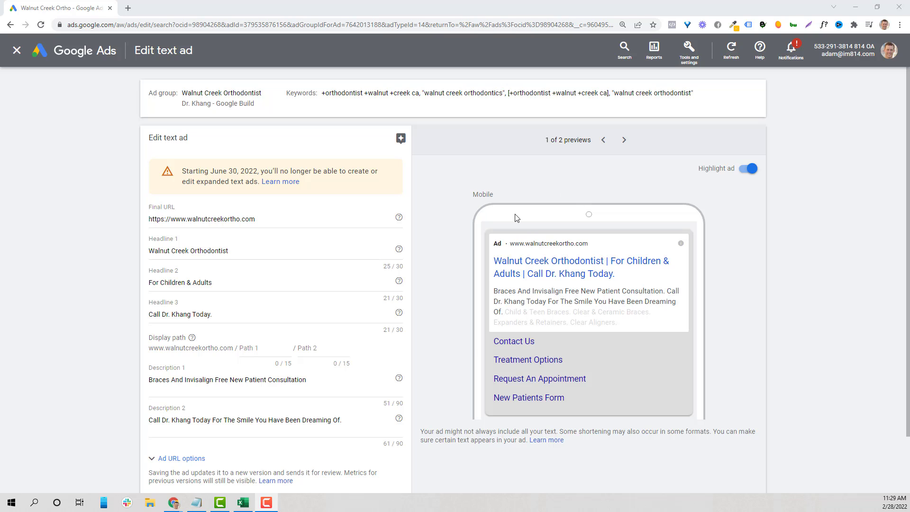
Step: Show the next preview of the Walnut Creek Orthodontist text ad in Google Ads
left_click(624, 140)
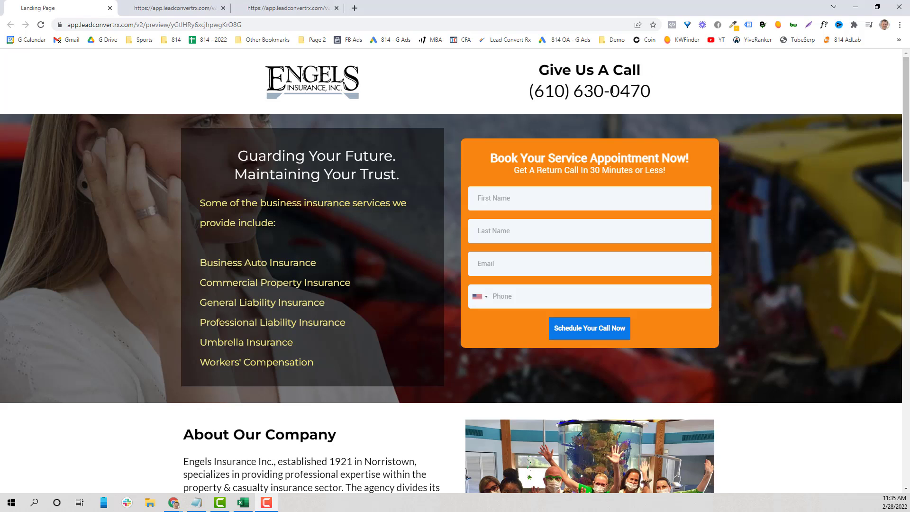
Step: Highlight the header phone number on the Engels Insurance landing page, clear the selection, and glance over the upper sections
left_click_drag(661, 94, 527, 93)
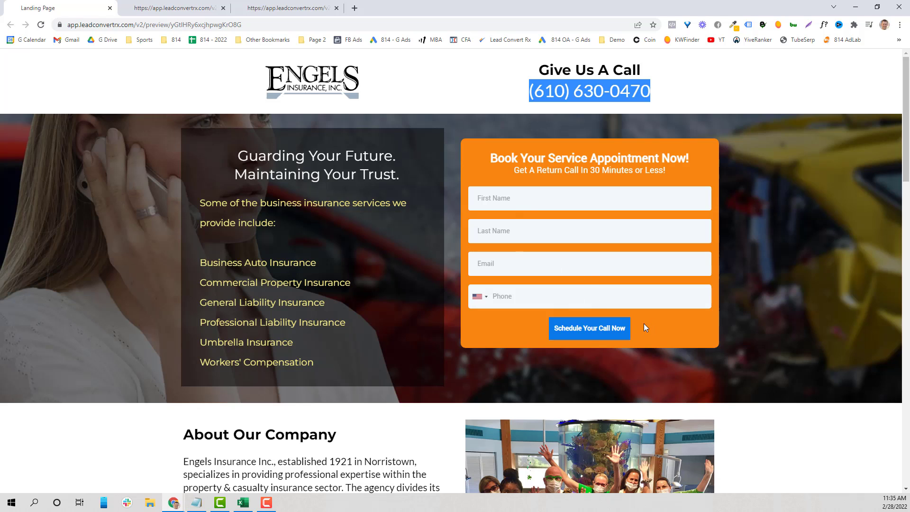
left_click(836, 443)
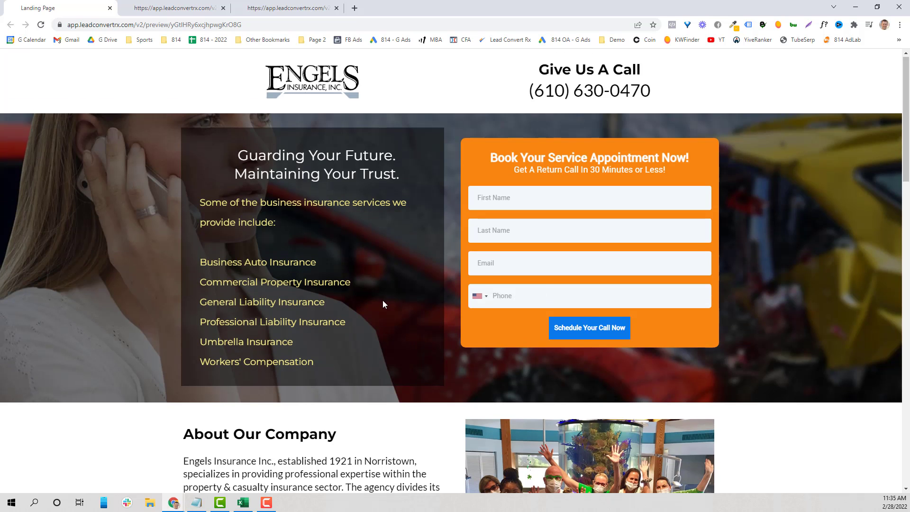
scroll(383, 300, "down", 4)
scroll(439, 279, "up", 4)
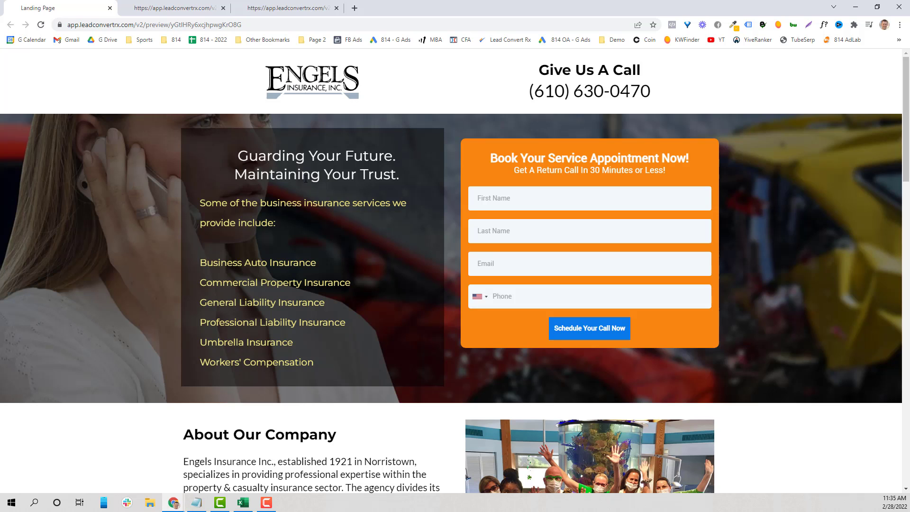
Step: Examine the Engels Insurance page's company description, testimonial, office hours, locations, repeated booking form and independent agent benefits
scroll(357, 236, "down", 2)
scroll(356, 236, "down", 8)
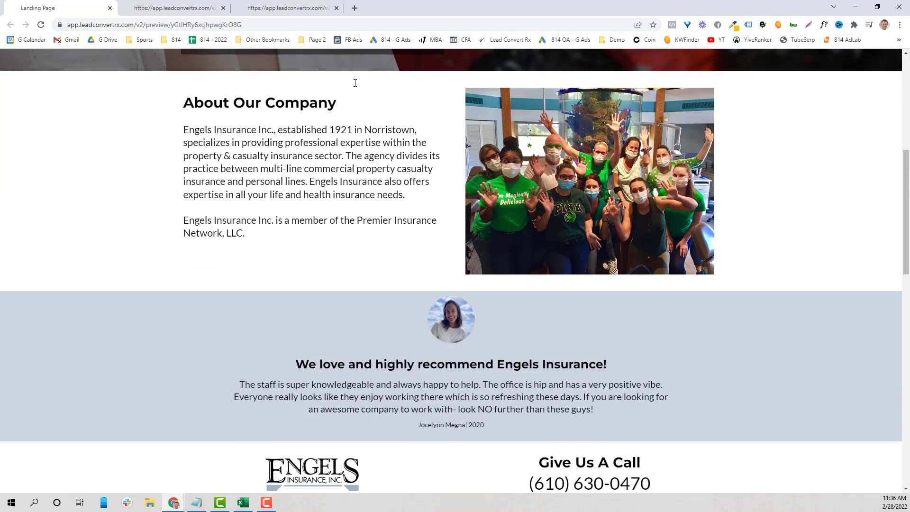
scroll(478, 255, "down", 6)
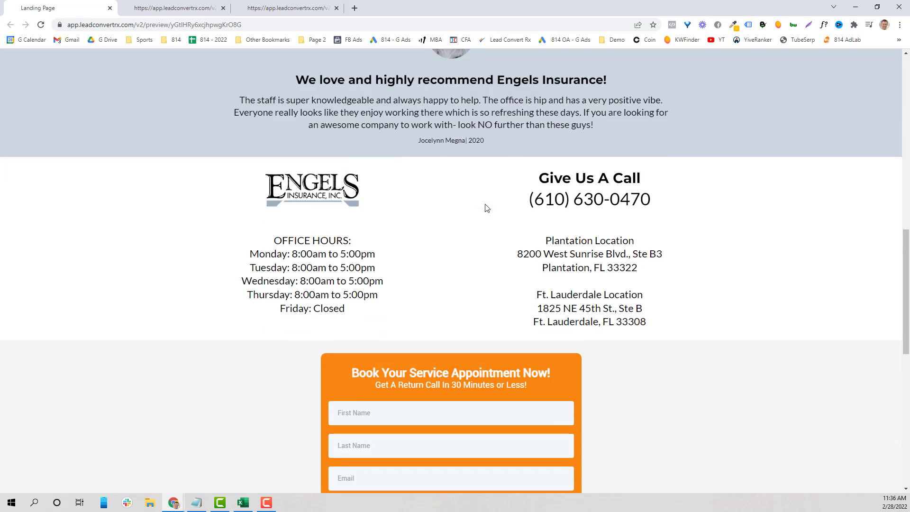
scroll(414, 177, "up", 2)
scroll(585, 179, "down", 7)
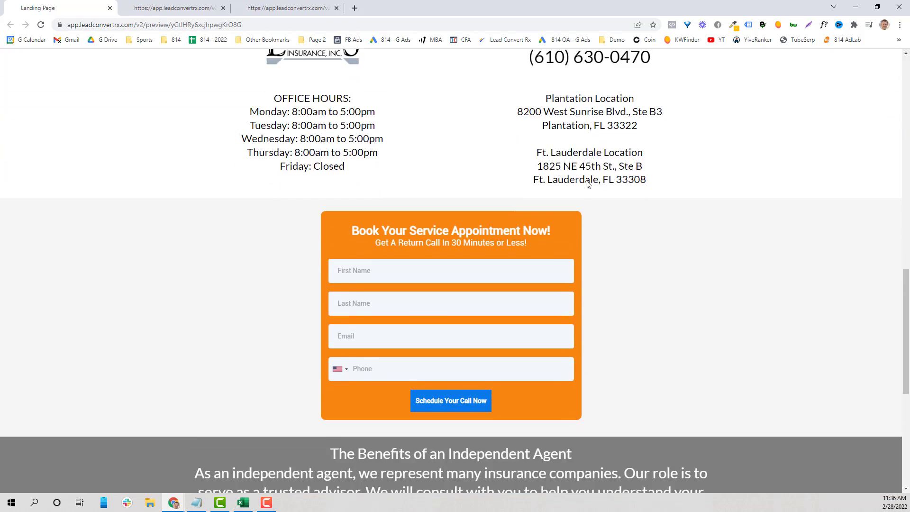
scroll(550, 234, "down", 2)
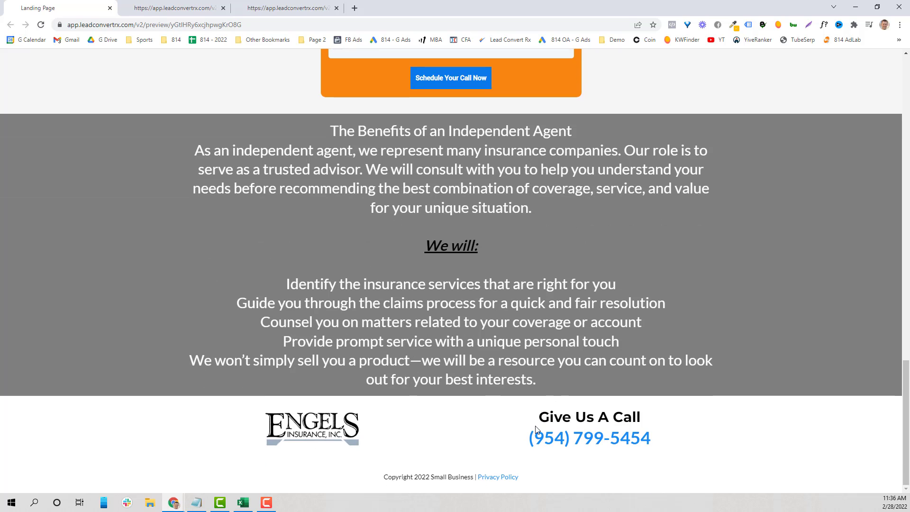
scroll(423, 460, "up", 5)
scroll(423, 461, "up", 3)
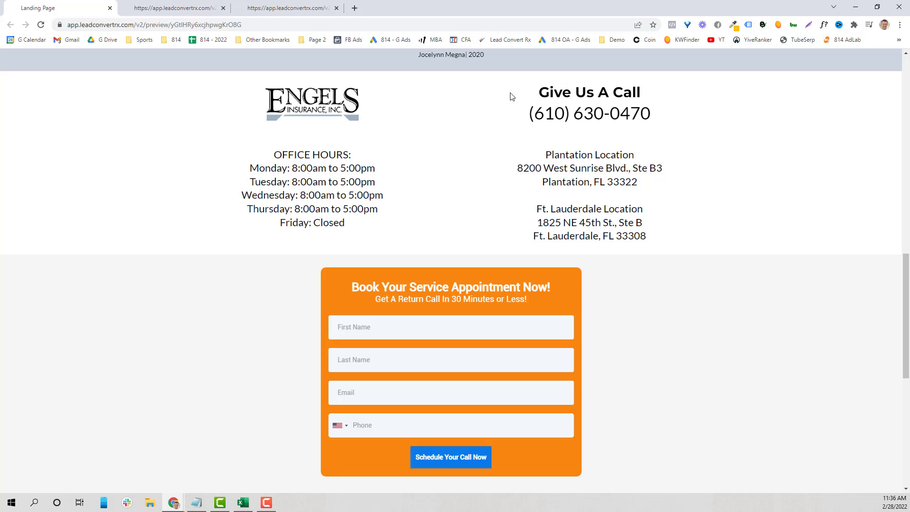
Step: Highlight and deselect the mid-page "Give Us A Call" block, and recheck the Engels Insurance page sections, ending at the header
left_click_drag(510, 97, 653, 122)
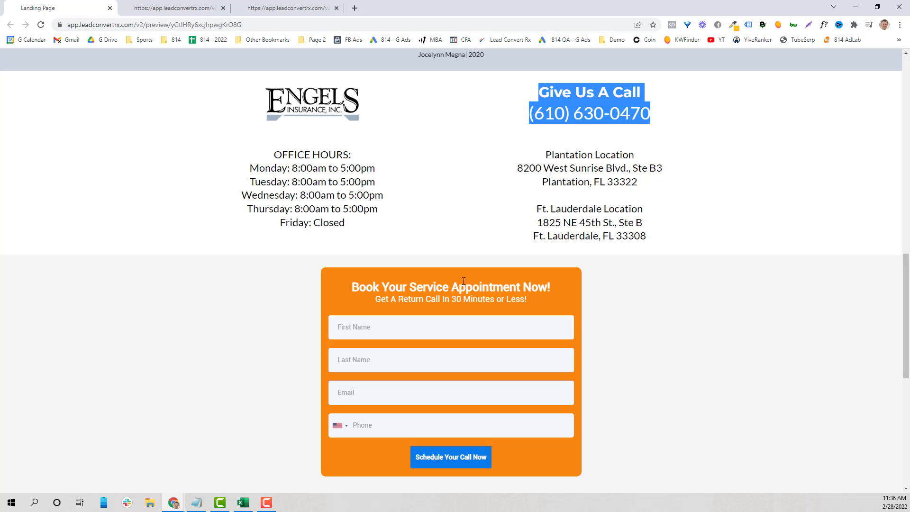
left_click(625, 341)
scroll(624, 350, "up", 12)
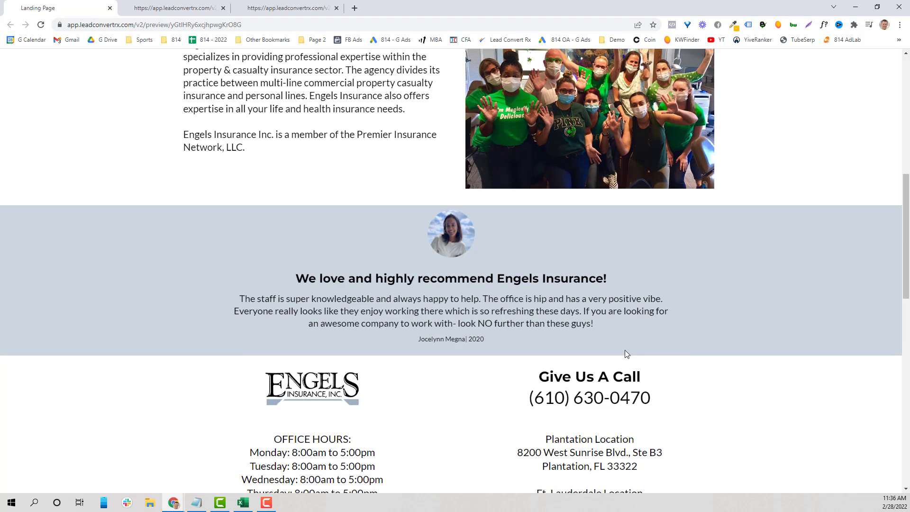
scroll(622, 355, "up", 3)
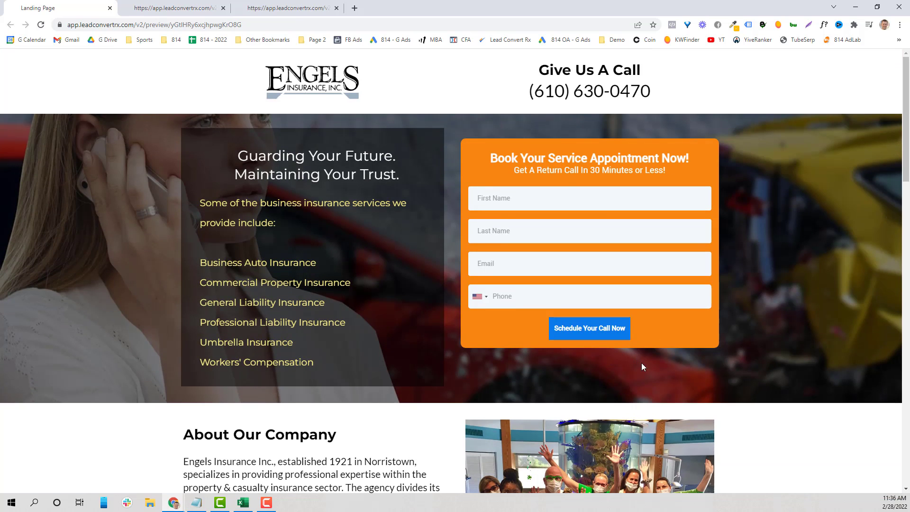
scroll(110, 251, "down", 6)
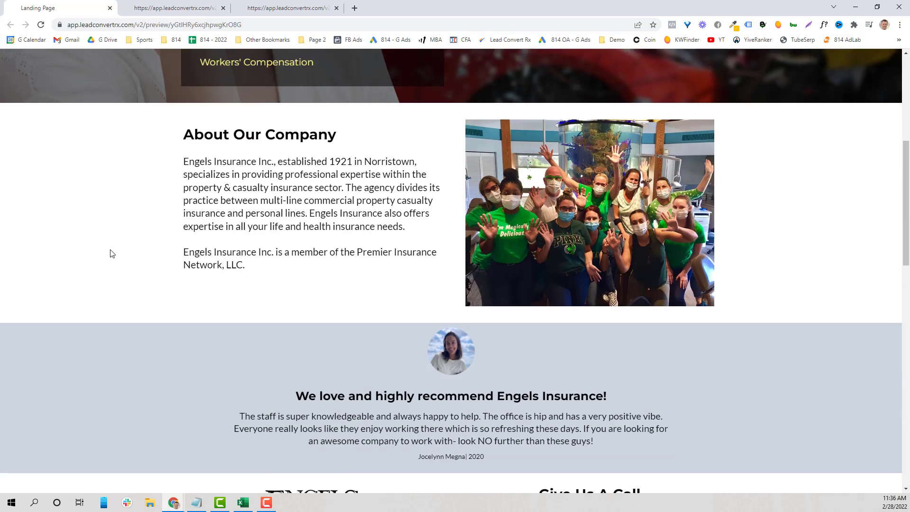
scroll(109, 252, "down", 8)
scroll(110, 252, "up", 12)
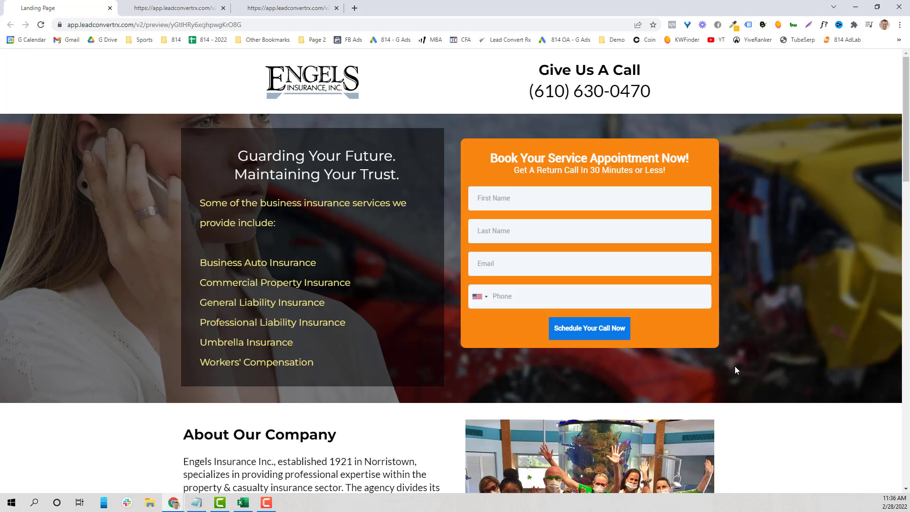
Step: Compare the landing page with the $150 off promotion thank-you page, and show March 2022 in the thank-you page's booking calendar
left_click(163, 8)
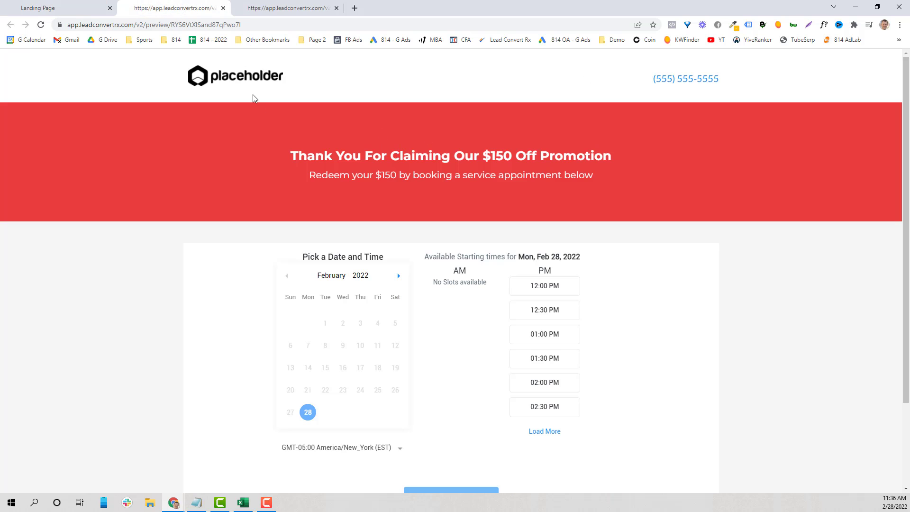
left_click(95, 6)
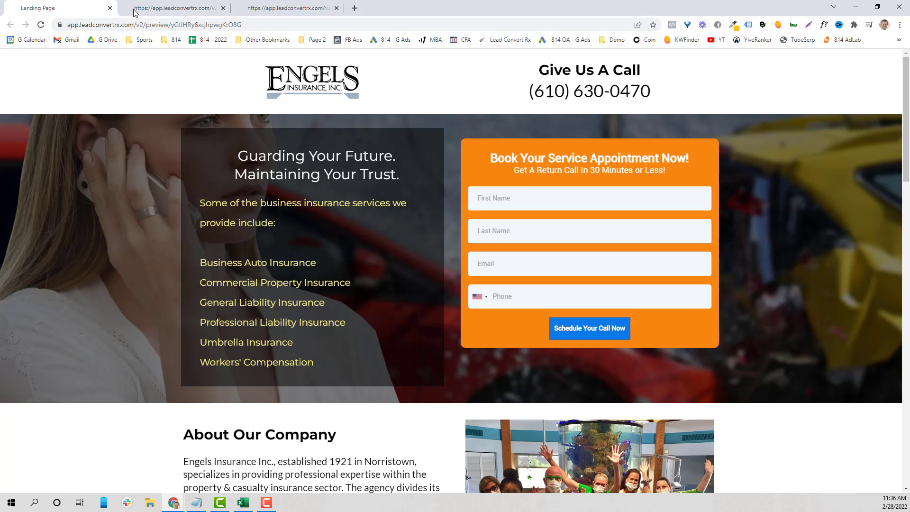
left_click(173, 5)
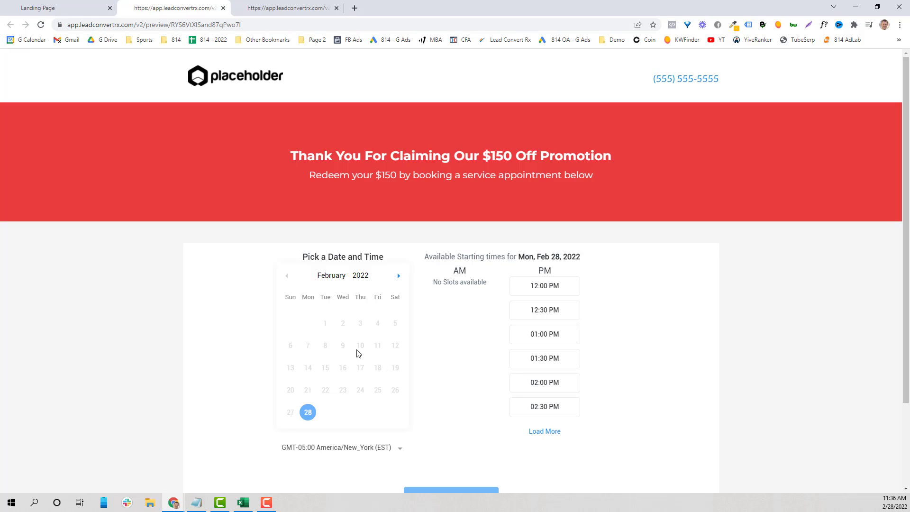
left_click(398, 276)
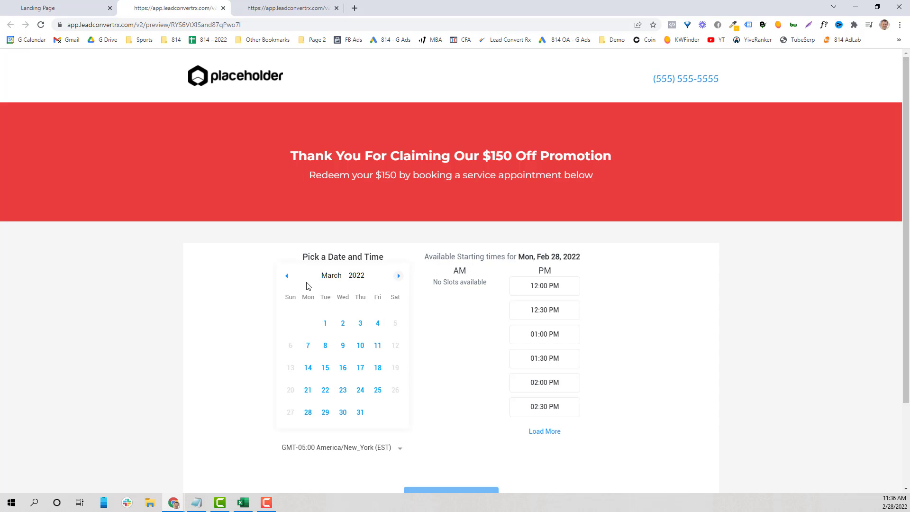
Step: Return the booking calendar to February 2022, check the page down to Select Date, and highlight the $150 promotion headline and subheadline in turn
left_click(287, 276)
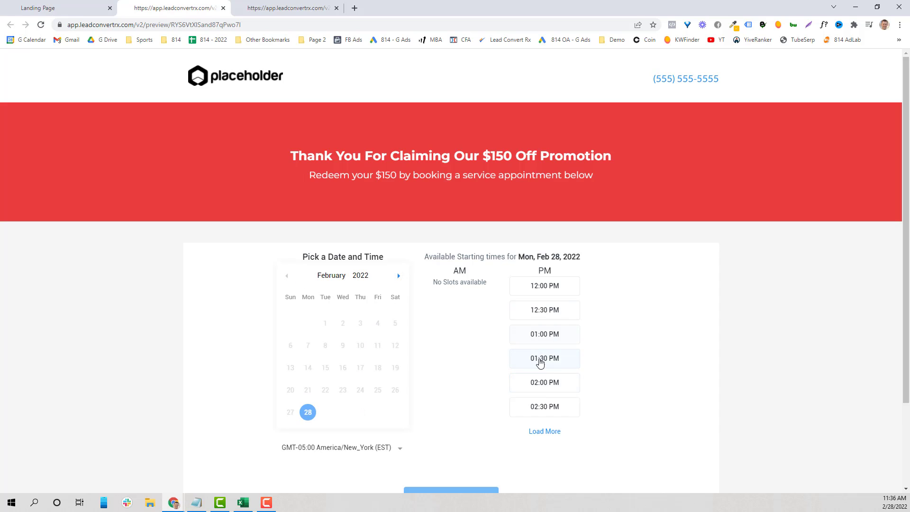
scroll(571, 335, "down", 2)
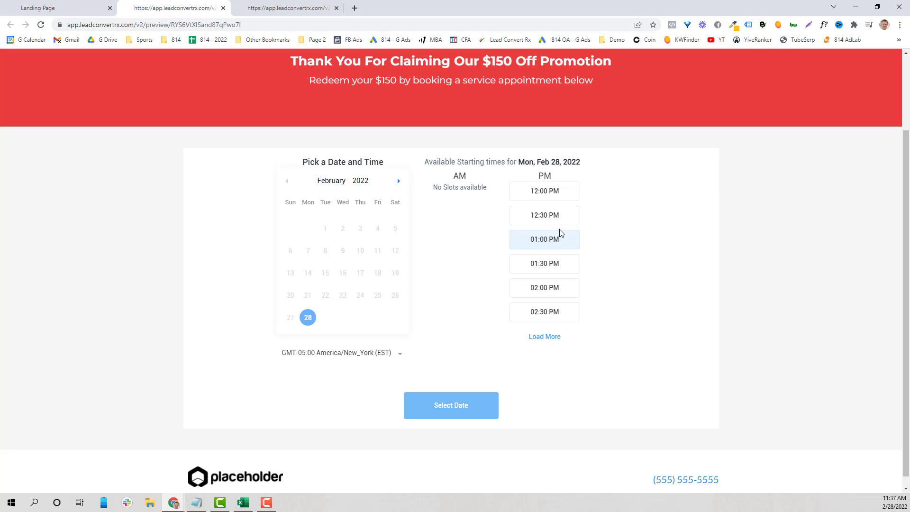
scroll(611, 243, "up", 2)
left_click_drag(298, 157, 256, 144)
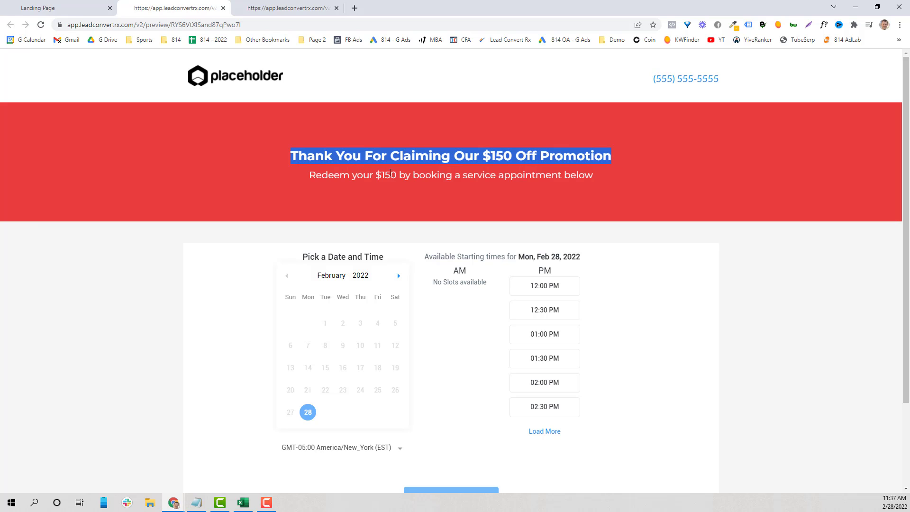
left_click_drag(307, 175, 663, 179)
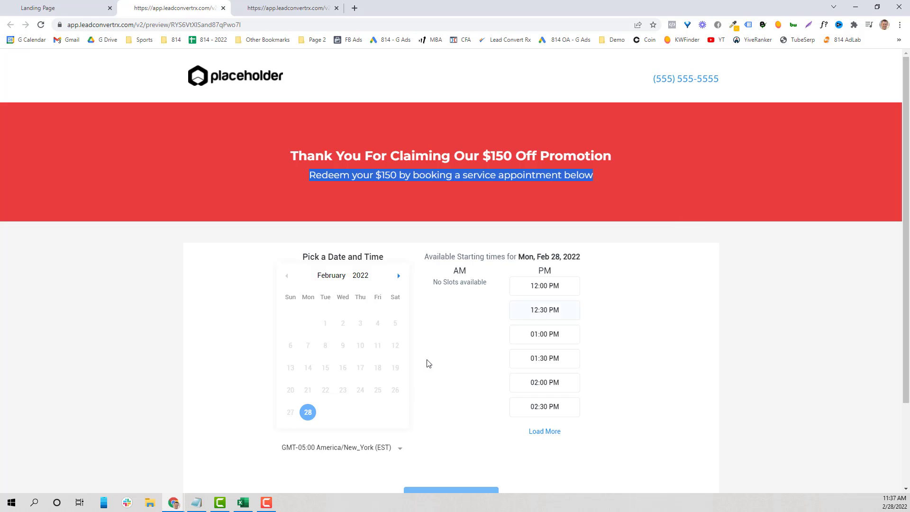
Step: Choose Wednesday, March 2, 2022 at 12:30 PM in the promotion page's booking calendar
left_click(398, 275)
left_click(348, 326)
left_click(545, 312)
scroll(559, 370, "down", 2)
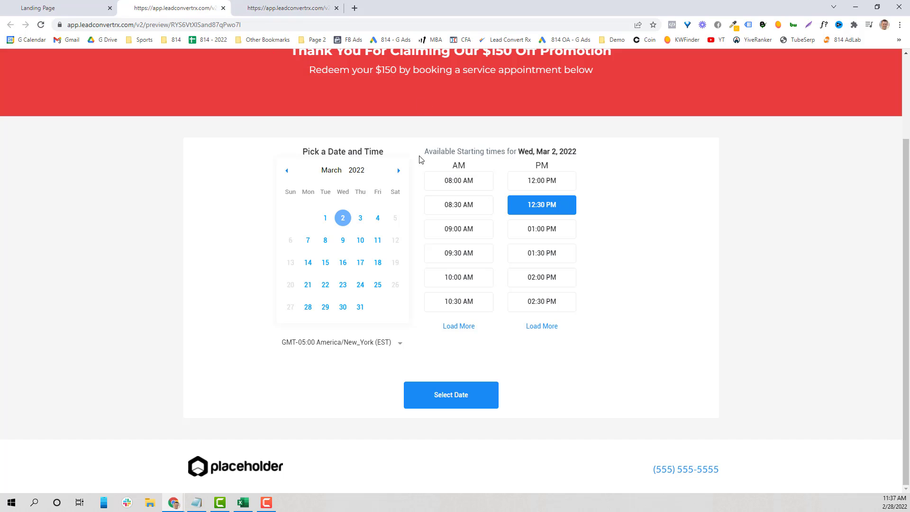
Step: Recheck the landing page and booking calendar, proceed to the service appointment thank-you page, and highlight its headline and follow-up message
left_click(105, 8)
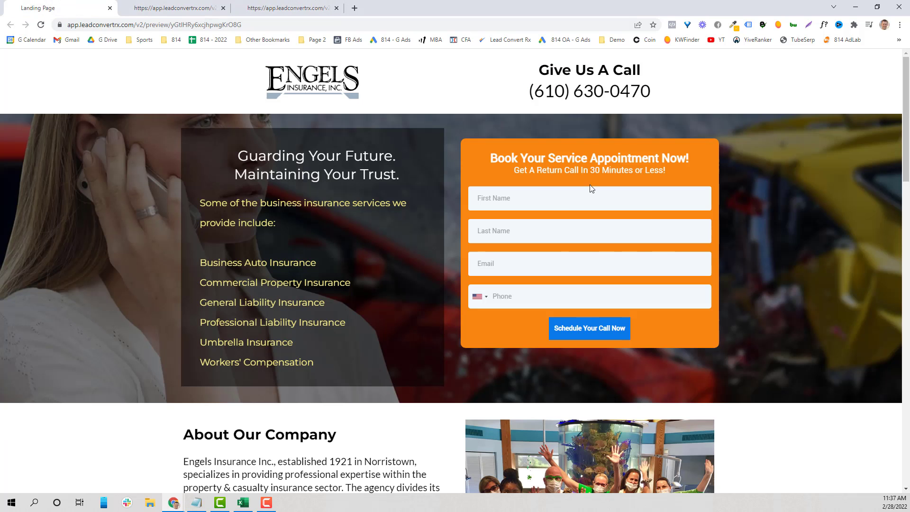
left_click(176, 10)
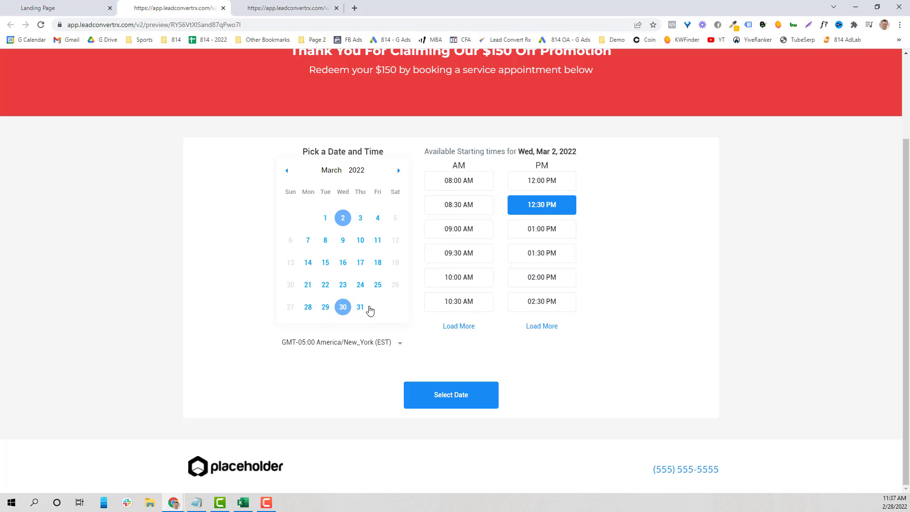
left_click(461, 396)
left_click(473, 391)
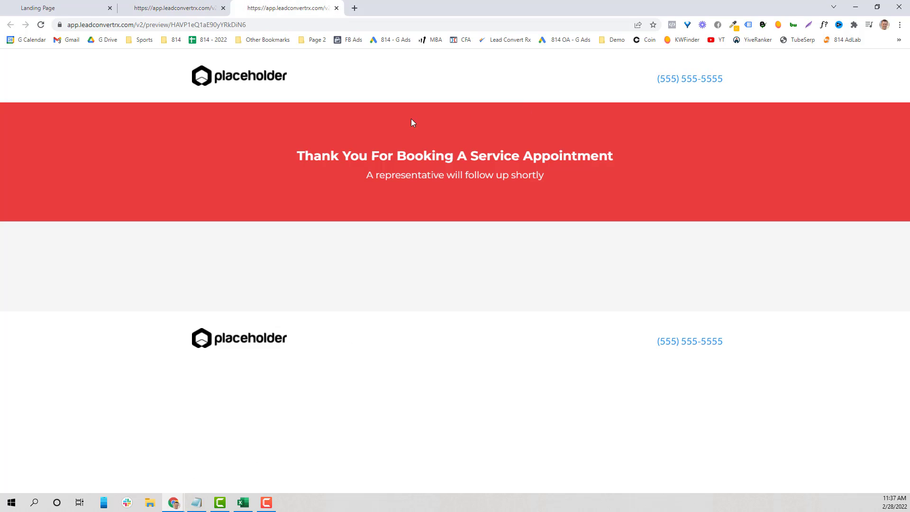
left_click_drag(295, 155, 657, 177)
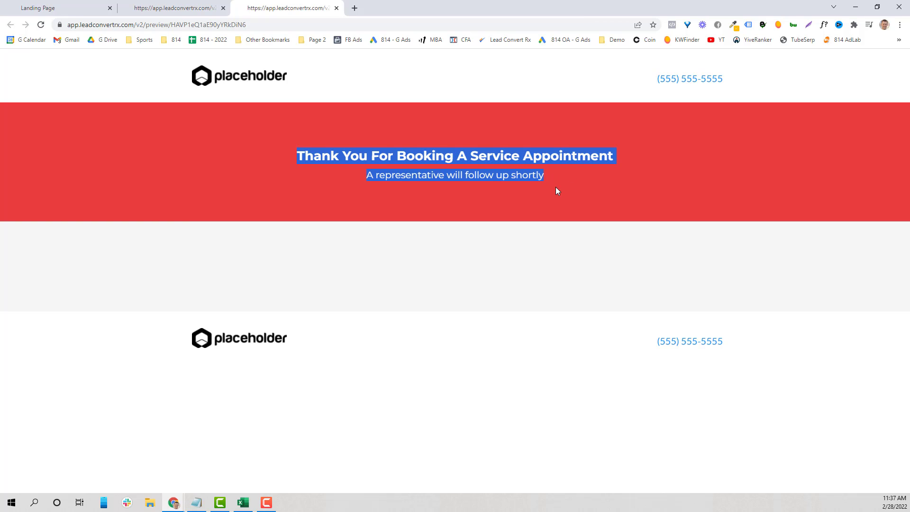
Step: Compare the landing page and both thank-you pages, highlighting only "A representative will follow up shortly" on the appointment thank-you page
left_click(91, 4)
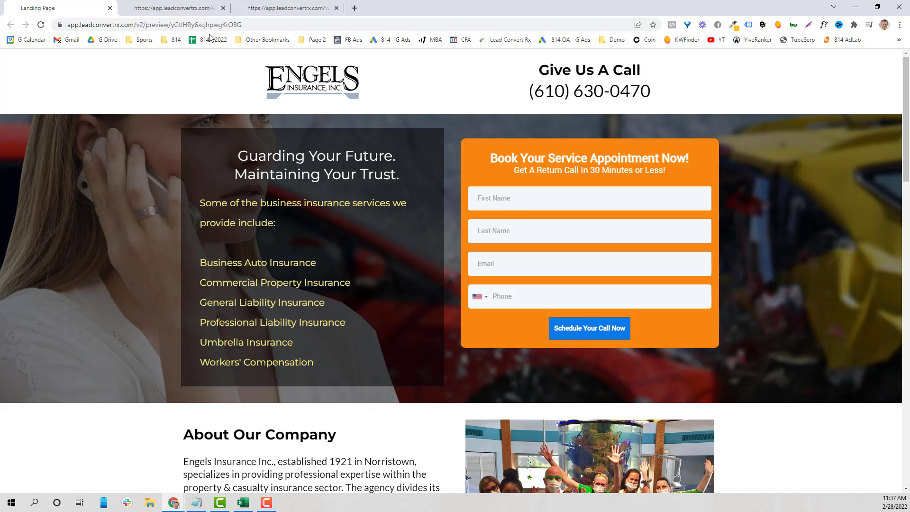
left_click(180, 6)
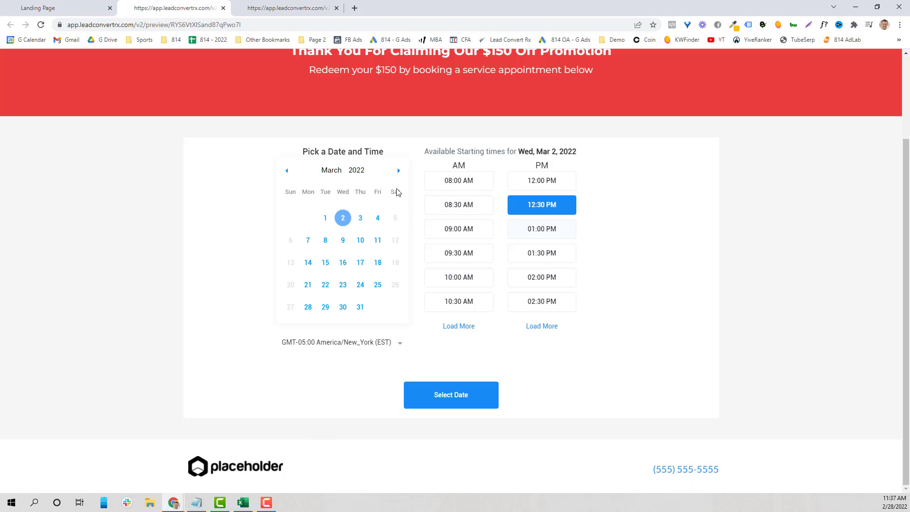
key("ctrl+Tab")
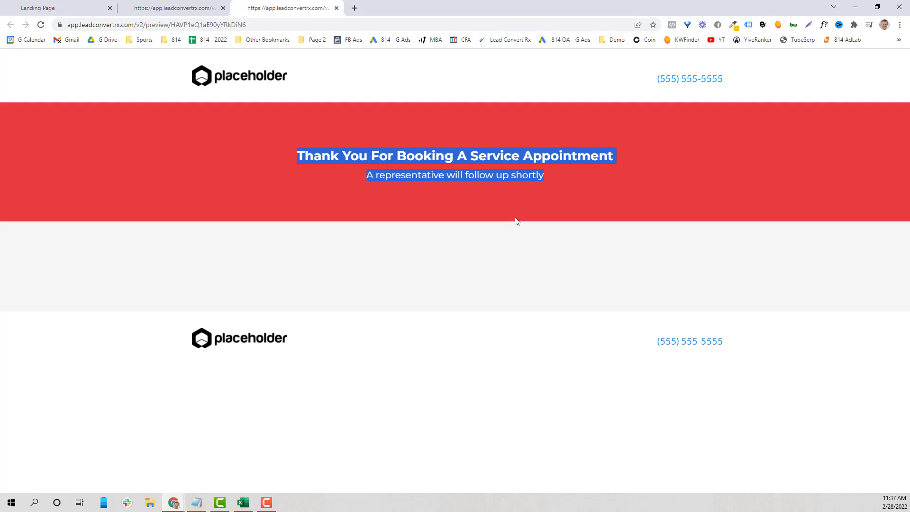
left_click(524, 218)
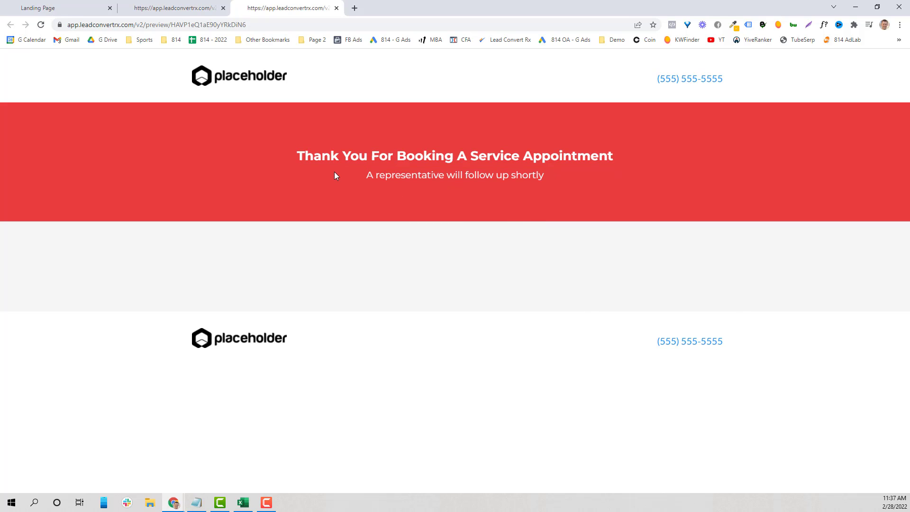
left_click_drag(359, 172, 581, 189)
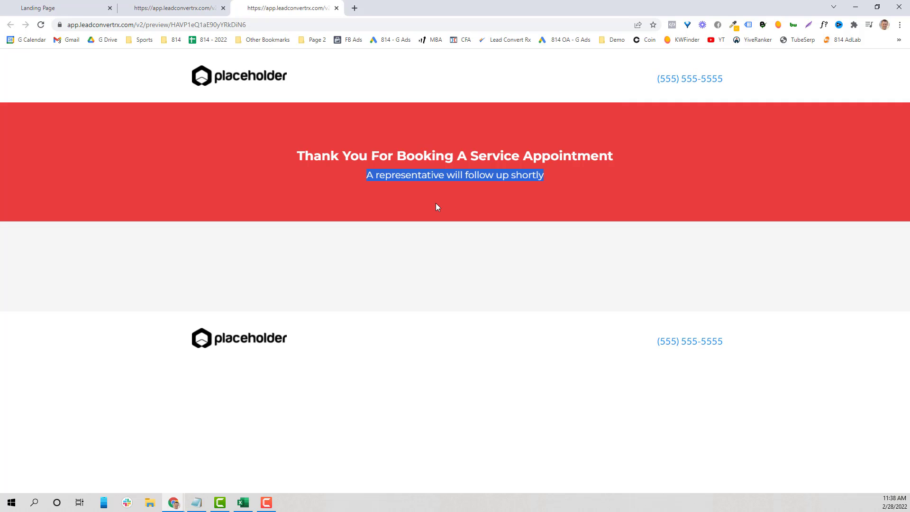
left_click(173, 8)
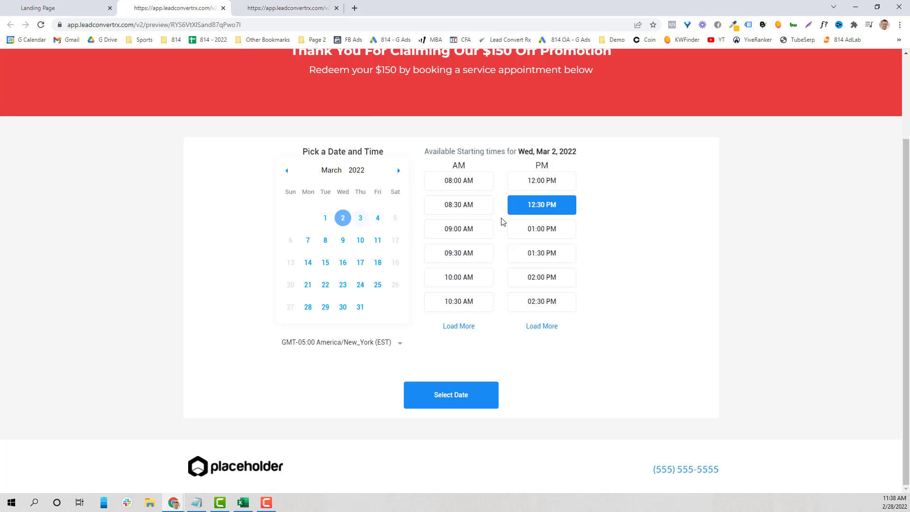
left_click(288, 8)
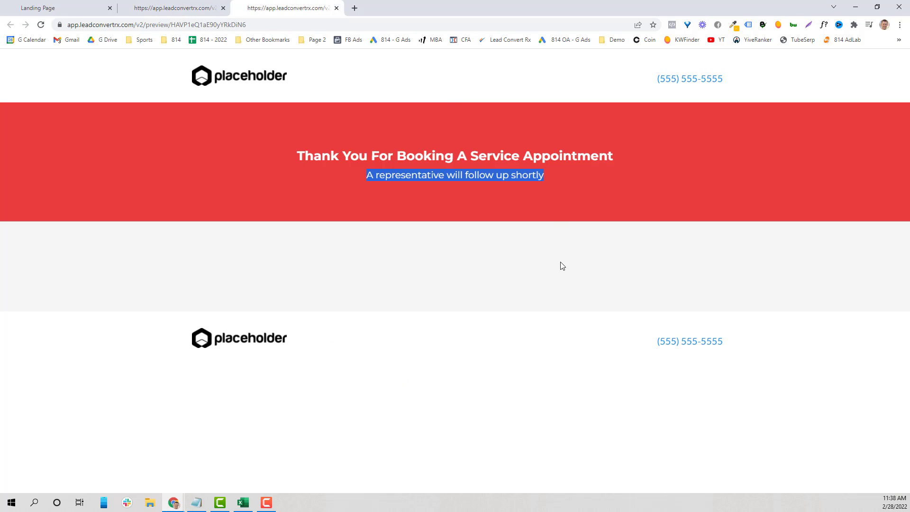
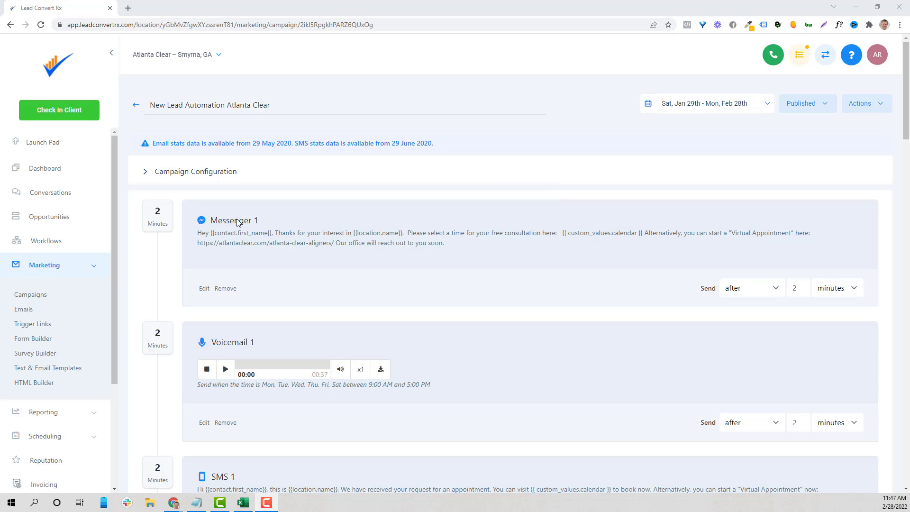
Step: Skim the New Lead Automation Atlanta Clear campaign's first Messenger, voicemail, SMS and email events and its booking reminders
scroll(314, 279, "down", 2)
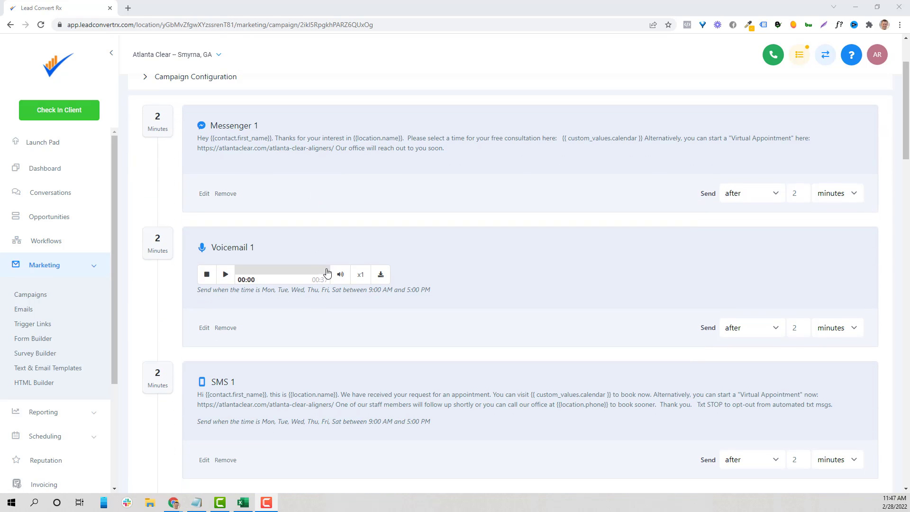
scroll(487, 267, "down", 9)
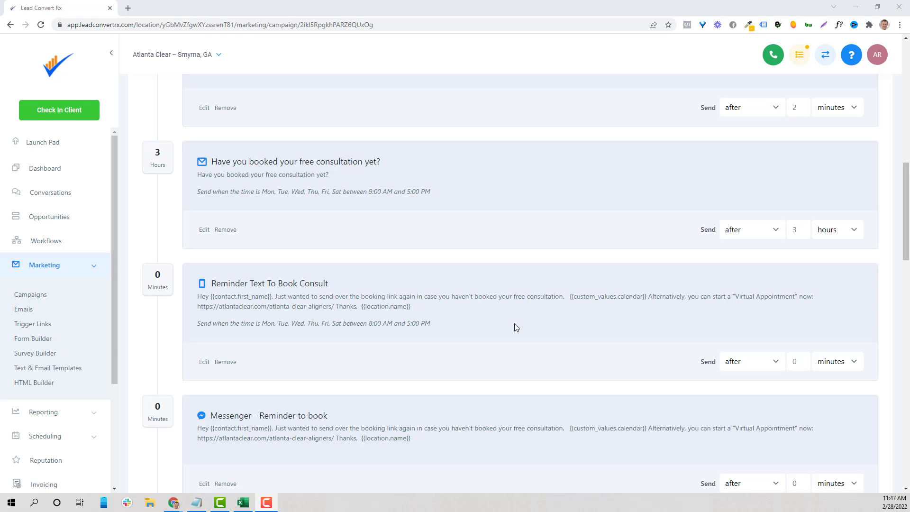
scroll(528, 268, "up", 7)
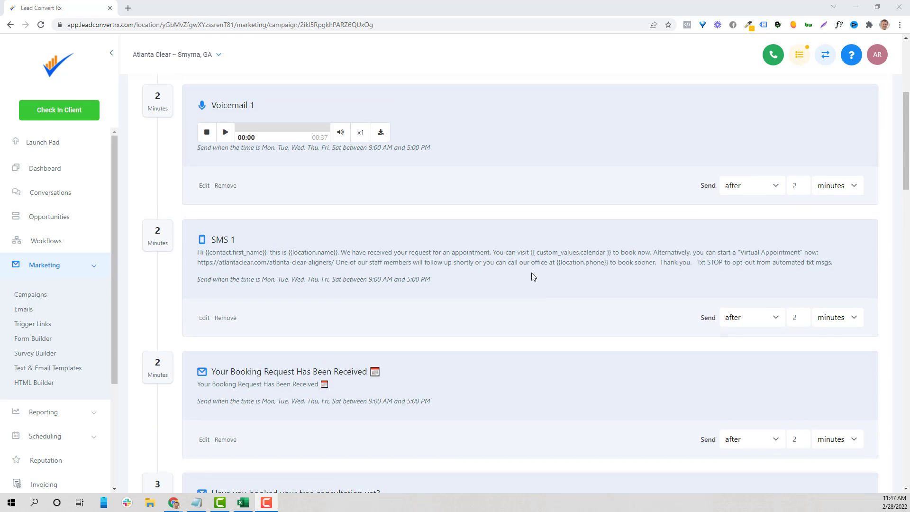
scroll(533, 276, "up", 5)
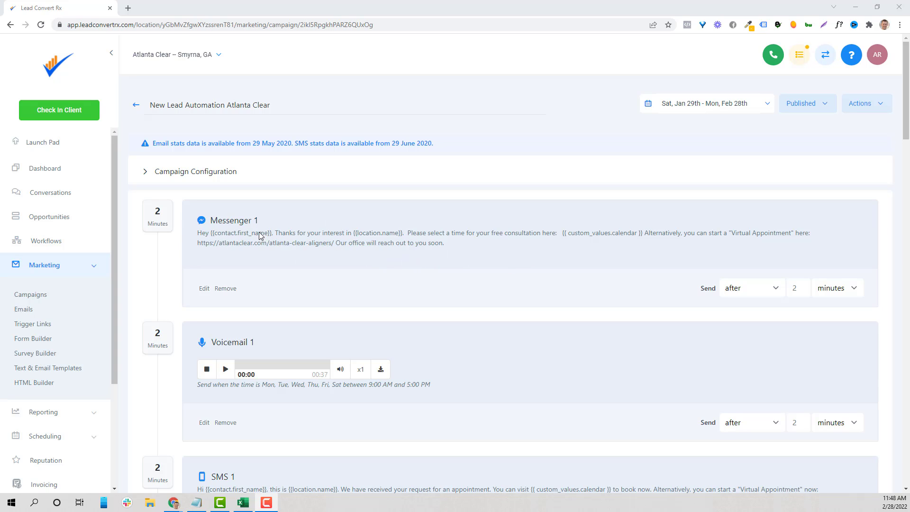
scroll(380, 240, "down", 2)
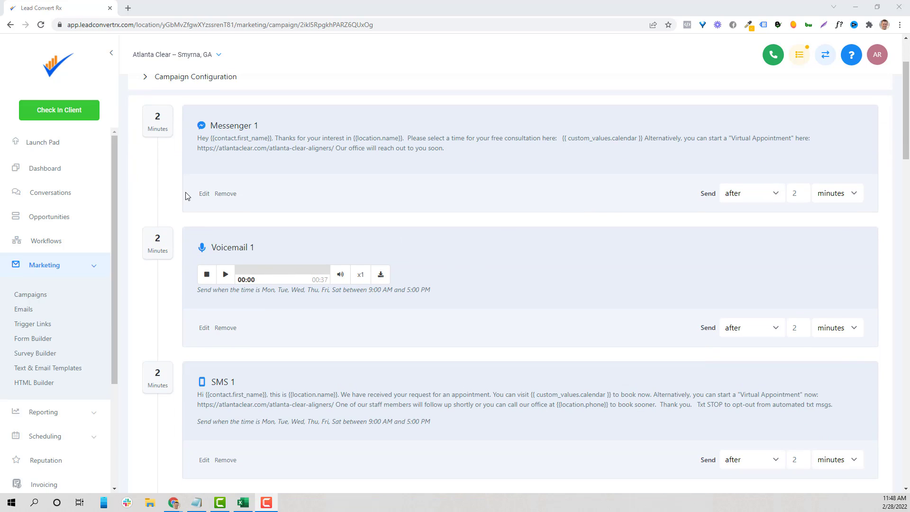
scroll(329, 189, "up", 2)
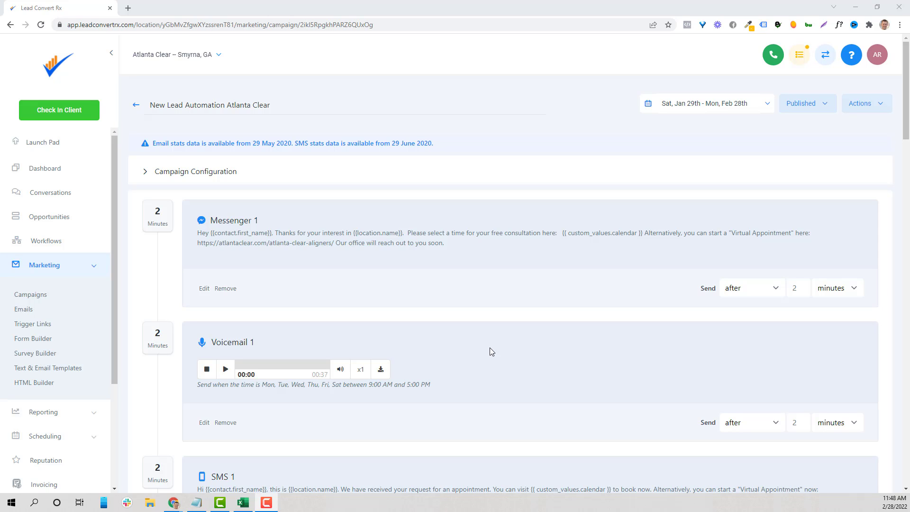
Step: Examine the campaign's opening follow-ups from Voicemail 1 through the free consultation email, and recheck Messenger 1, Voicemail 1 and SMS 1
scroll(483, 357, "down", 3)
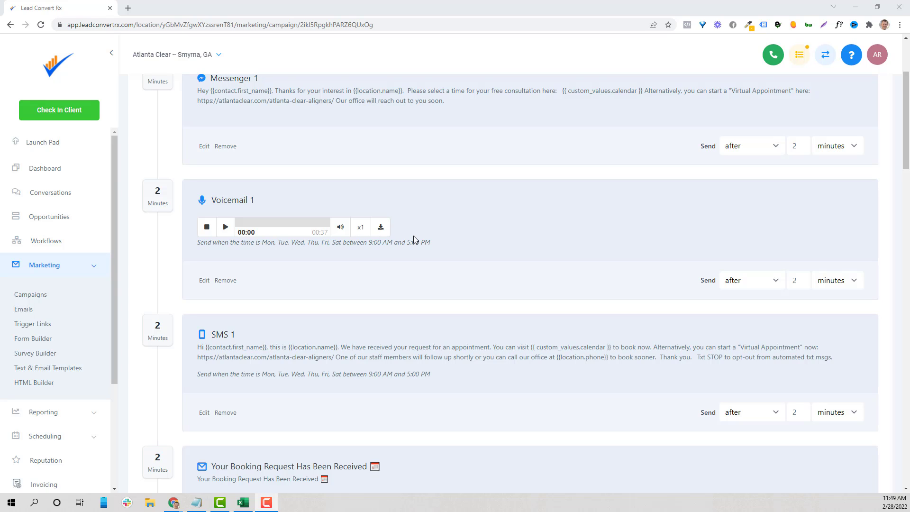
scroll(505, 231, "down", 2)
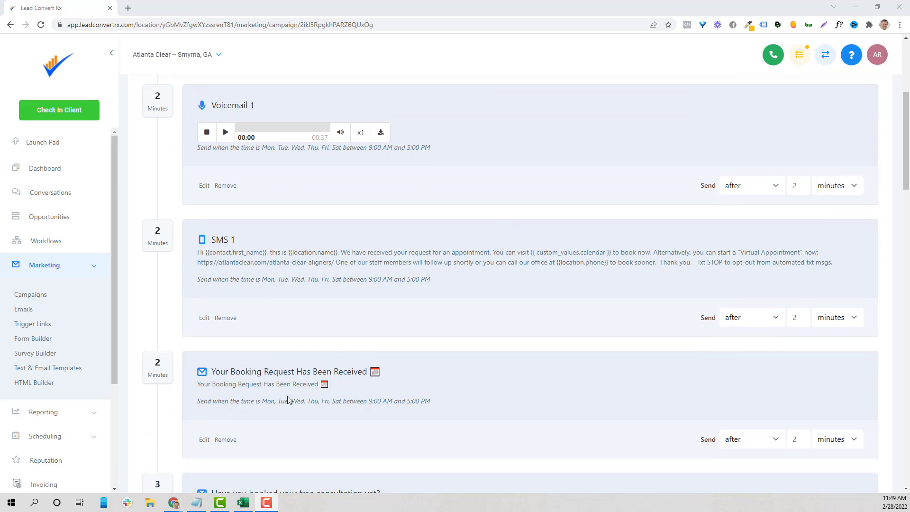
scroll(496, 365, "down", 1)
scroll(496, 368, "down", 2)
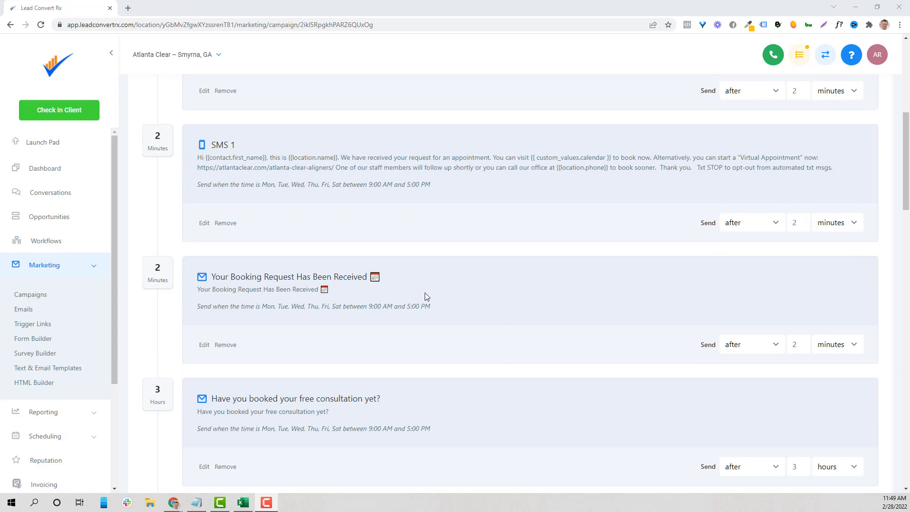
scroll(374, 377, "down", 2)
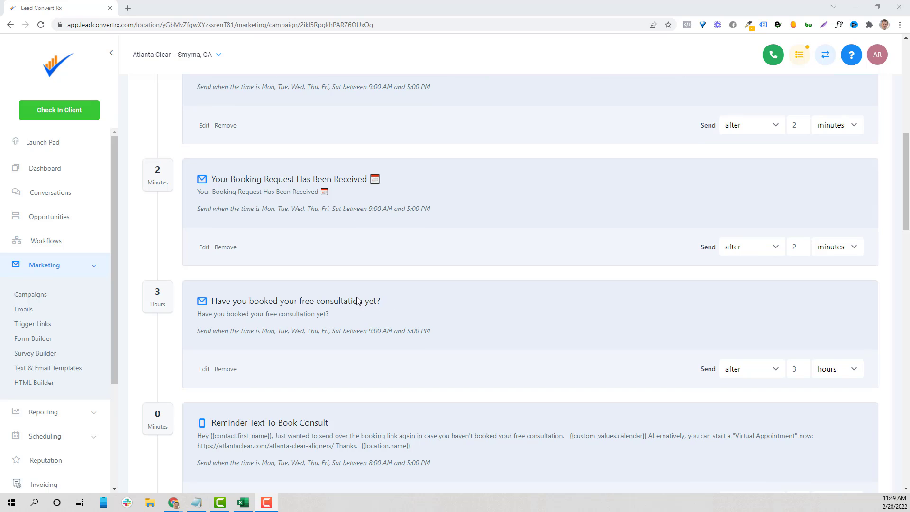
scroll(234, 203, "down", 2)
scroll(242, 246, "up", 3)
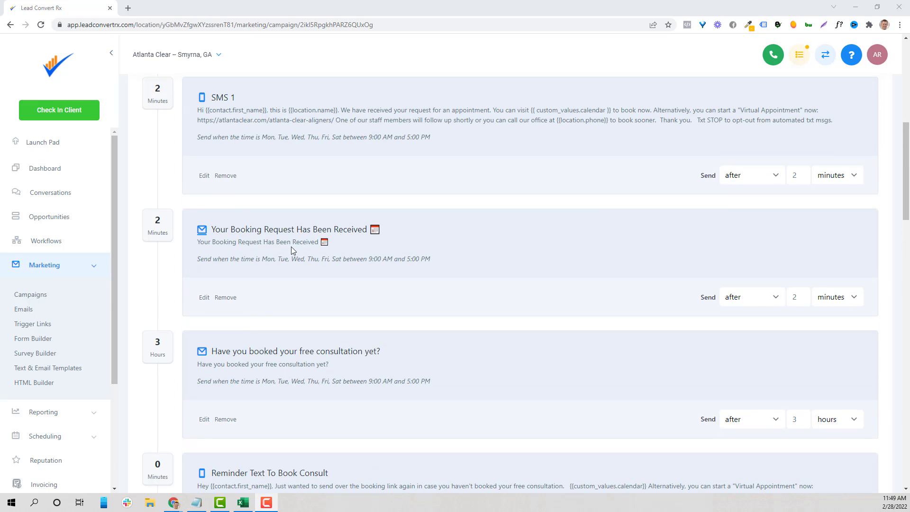
scroll(378, 278, "up", 5)
scroll(294, 239, "up", 4)
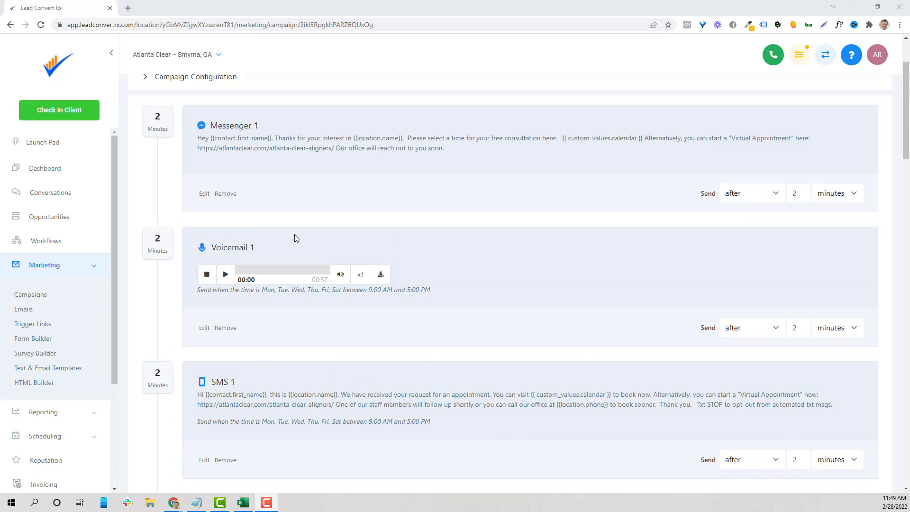
Step: Examine the campaign's remaining nurture events, from "How it works" through Testimonials to Last Chance, and return to the campaign's beginning
scroll(463, 311, "down", 5)
scroll(372, 279, "down", 11)
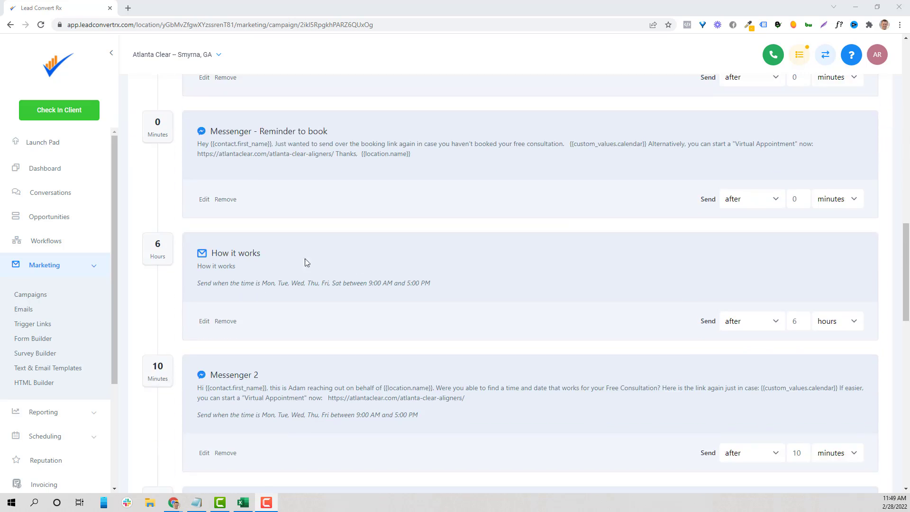
scroll(337, 287, "down", 2)
scroll(334, 287, "down", 3)
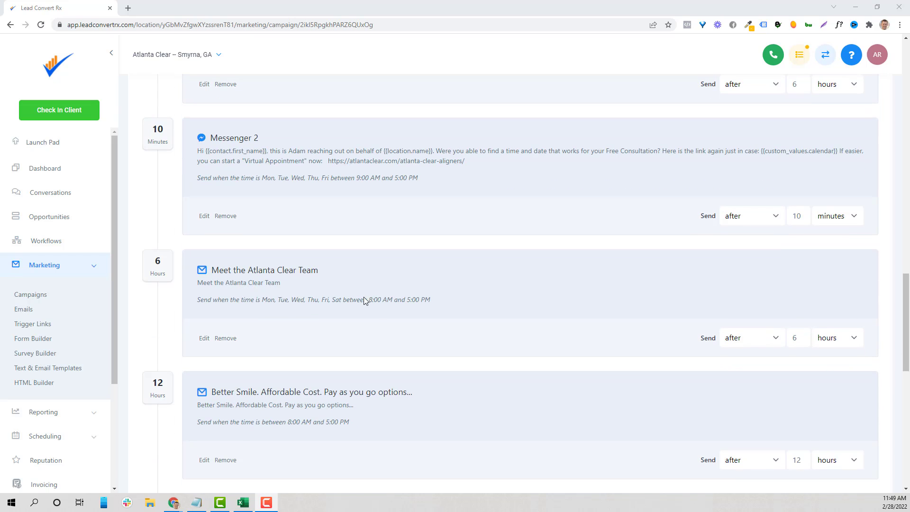
scroll(468, 293, "down", 1)
scroll(468, 292, "down", 9)
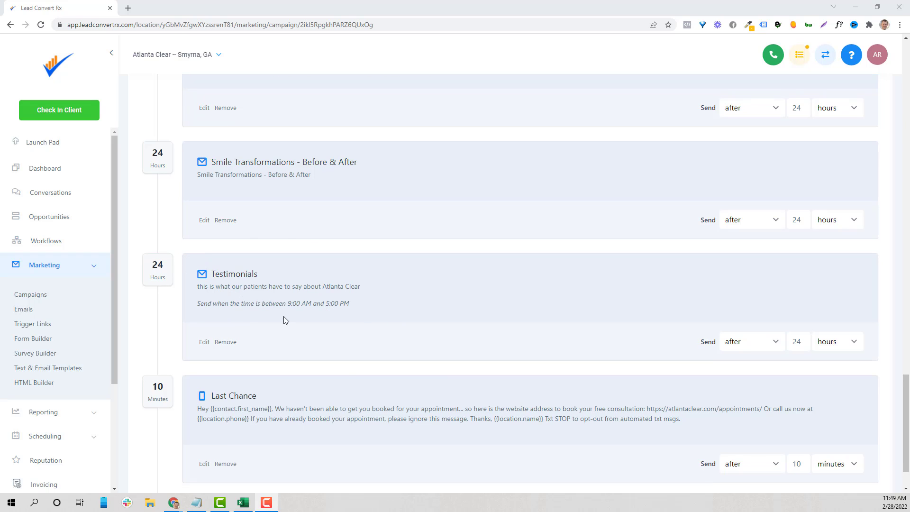
scroll(312, 384, "down", 1)
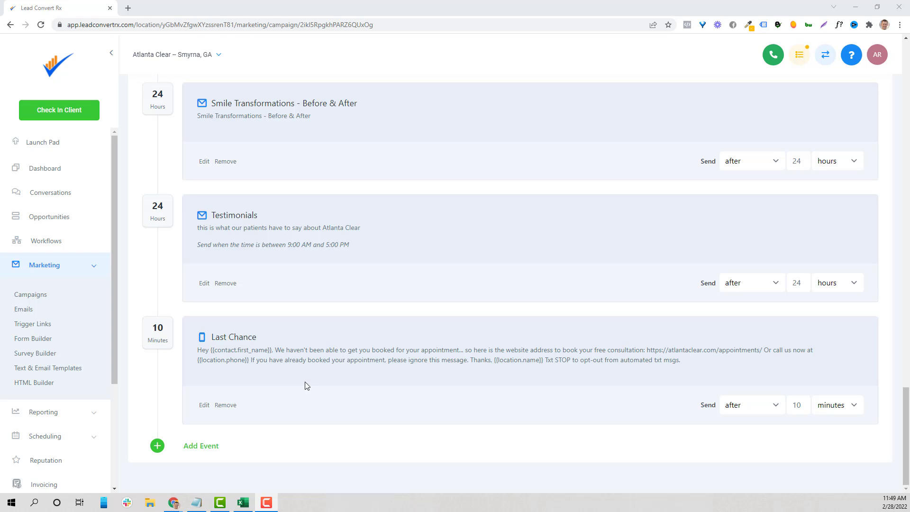
left_click_drag(907, 406, 906, 63)
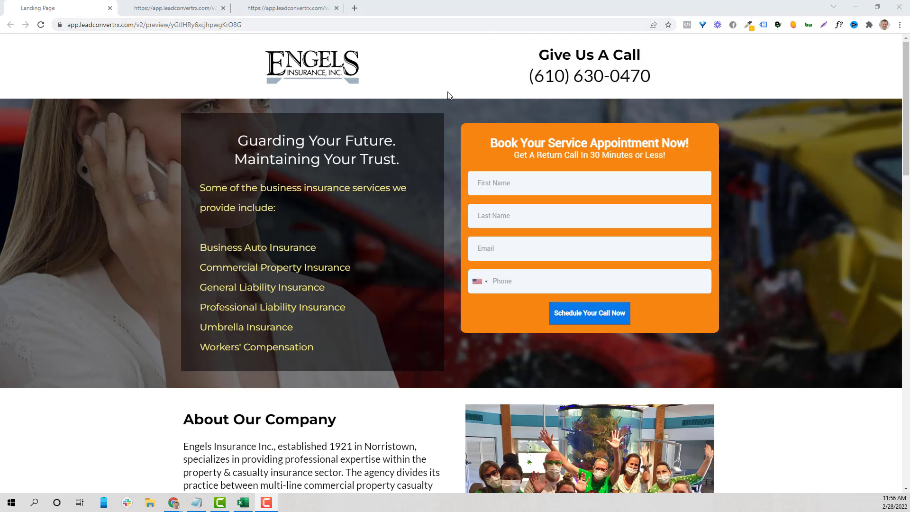
Step: Review the Engels Insurance landing page alongside the $150 Off promotion page and the service appointment thank-you page
left_click(157, 10)
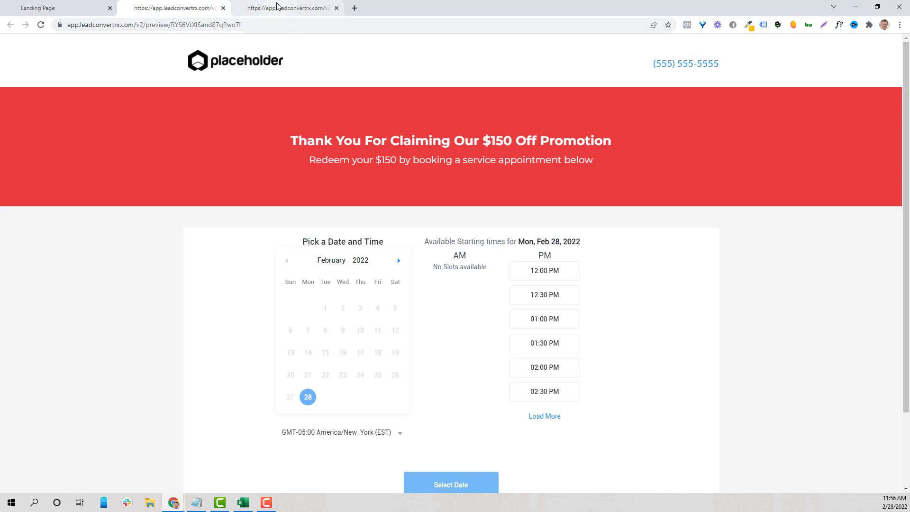
left_click(277, 6)
left_click(189, 10)
left_click(280, 8)
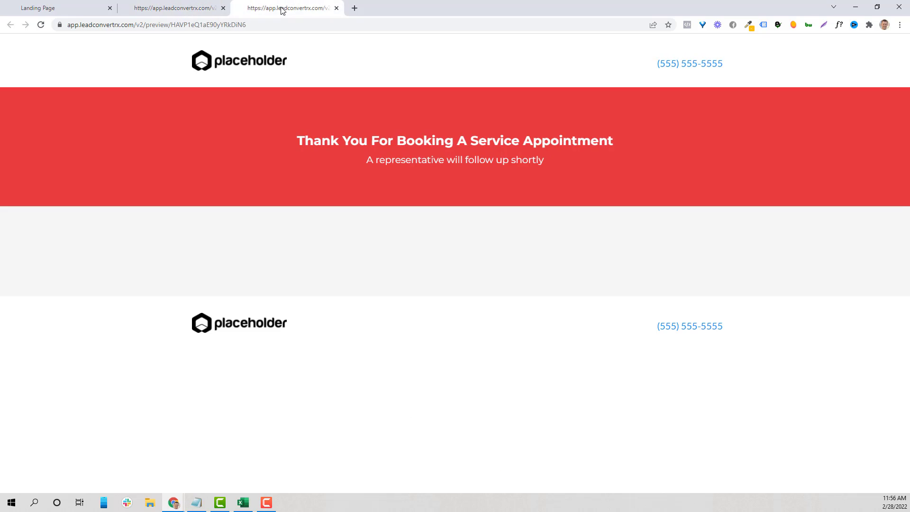
left_click(64, 14)
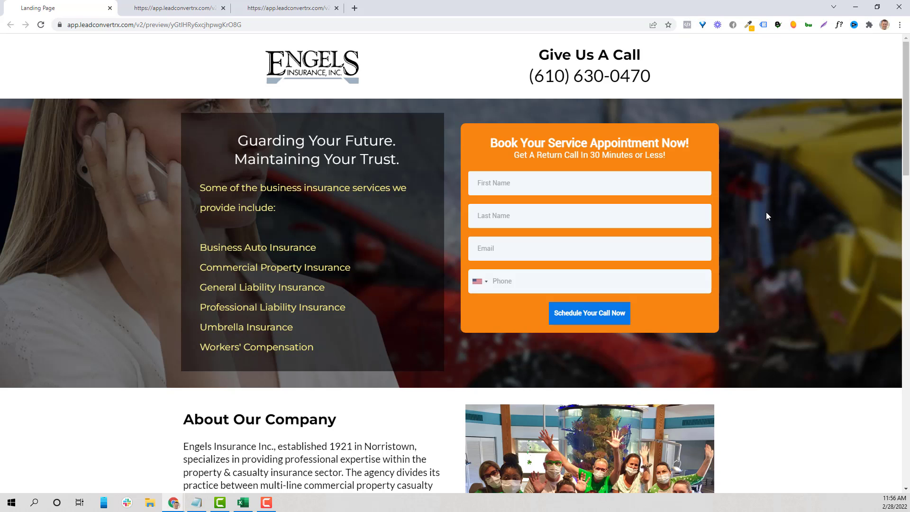
left_click(182, 8)
left_click(244, 8)
left_click(75, 8)
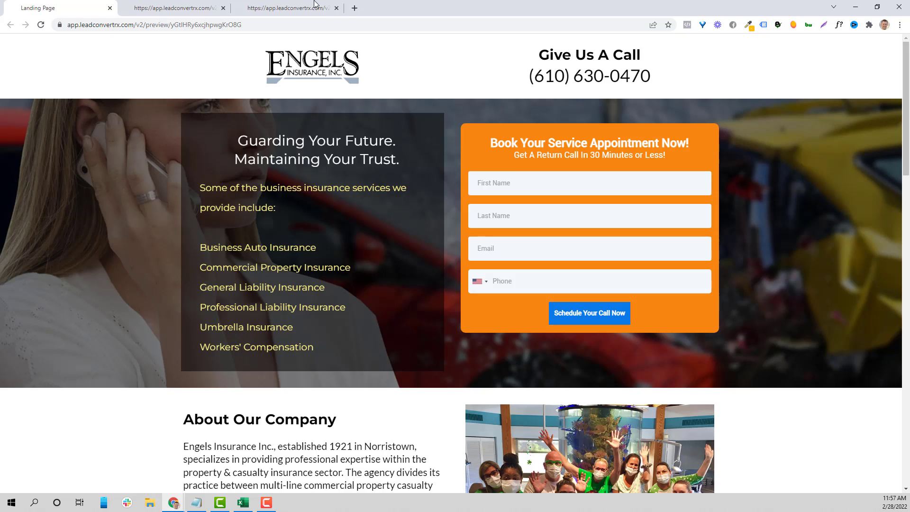
left_click(280, 5)
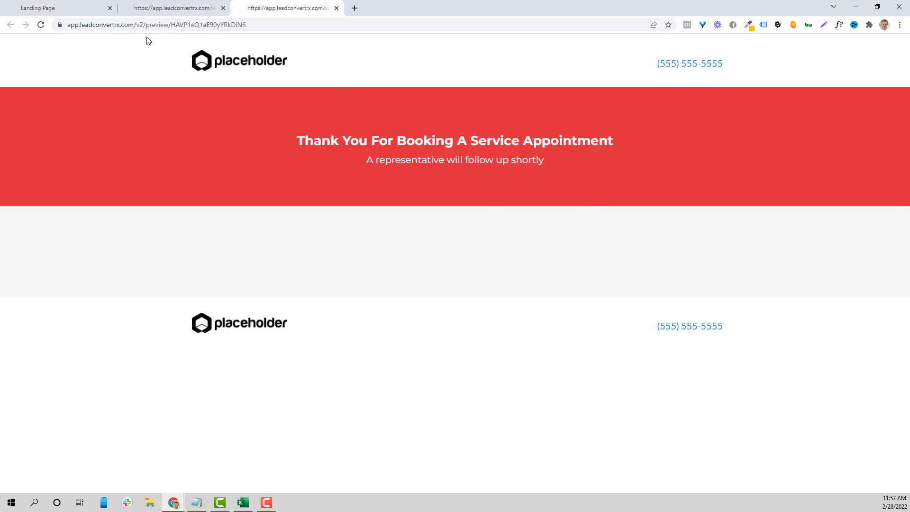
left_click(76, 7)
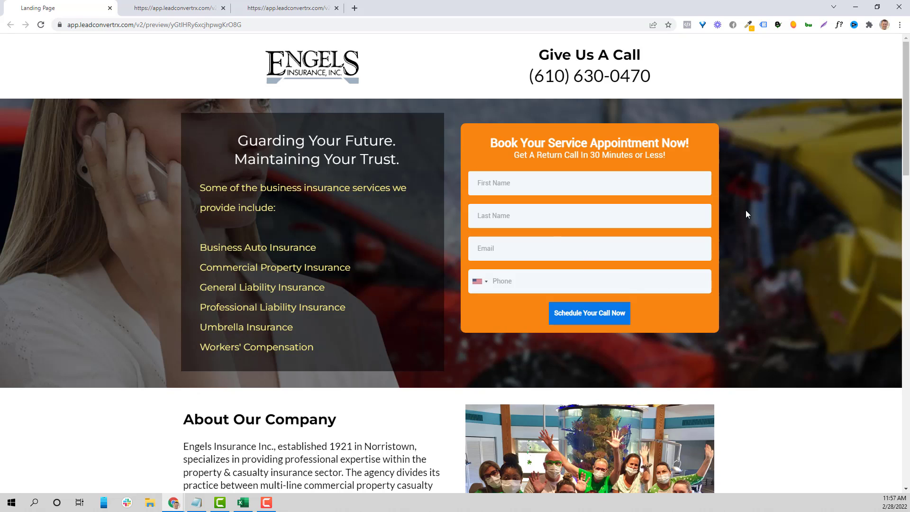
Step: Trace the lead path from the landing page form through the $150 promotion's booking calendar to the appointment thank-you page, and return to the landing page
left_click(176, 4)
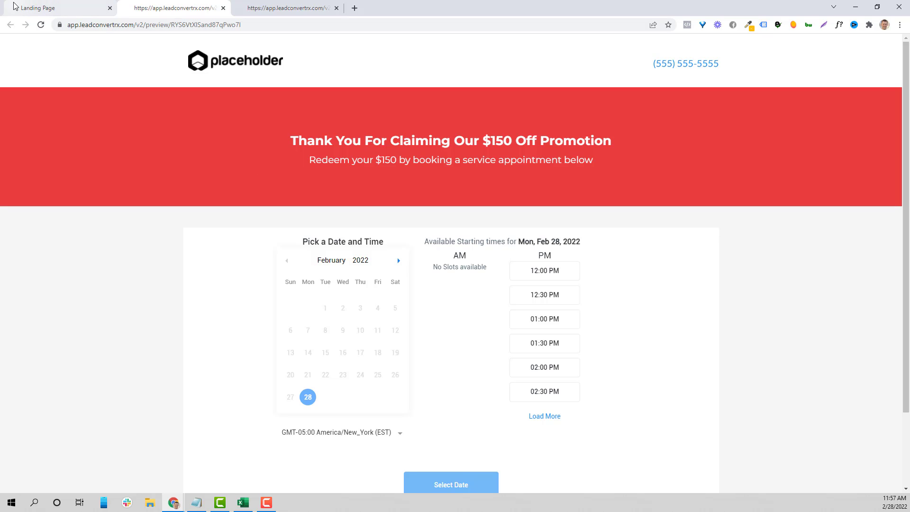
left_click(37, 6)
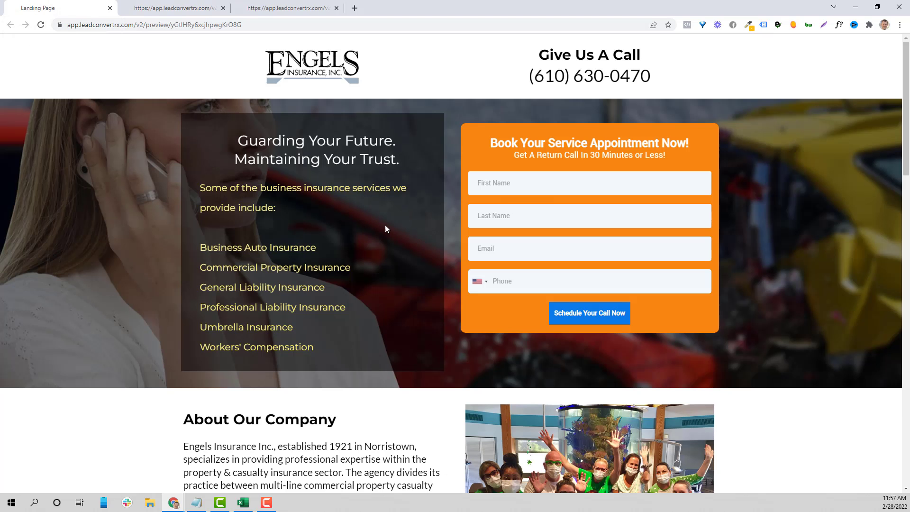
left_click(190, 7)
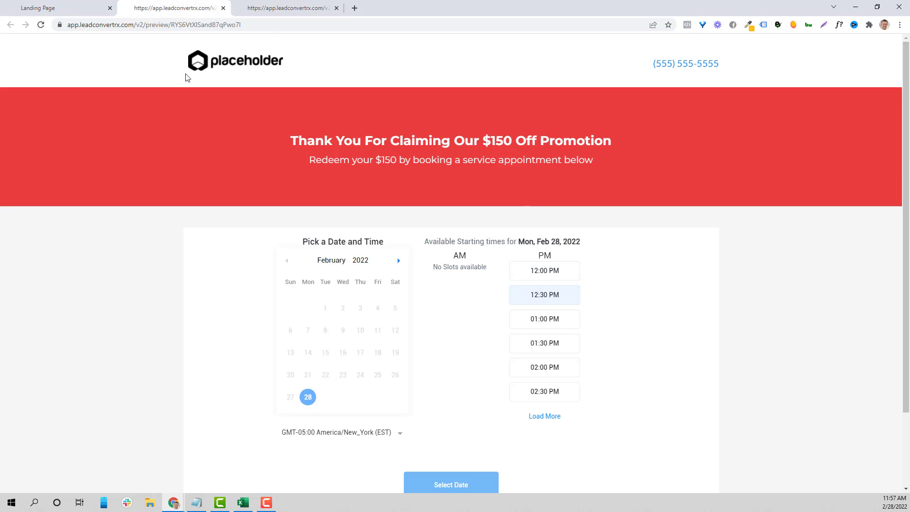
left_click(81, 7)
left_click(185, 7)
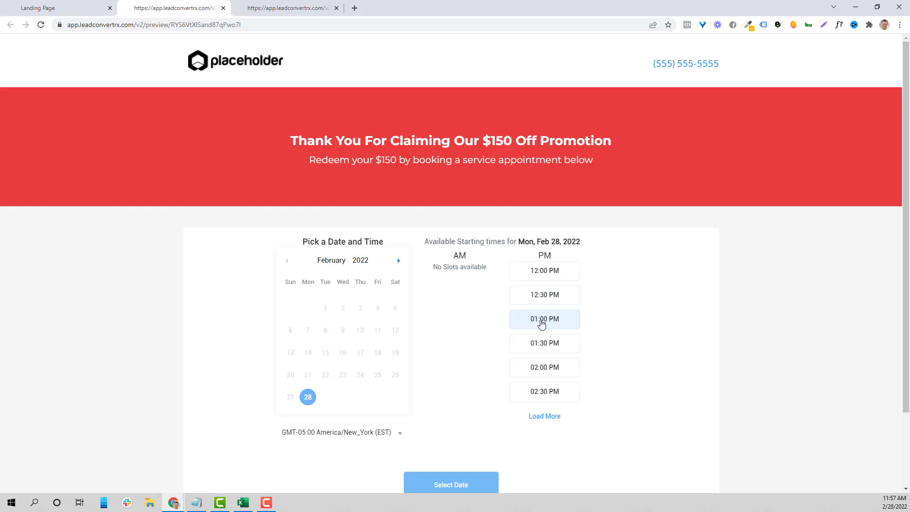
left_click(282, 13)
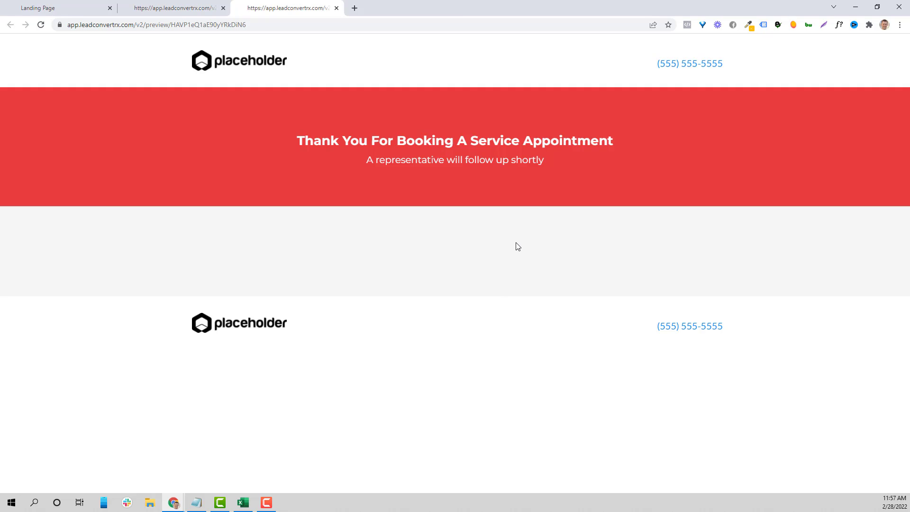
left_click(41, 12)
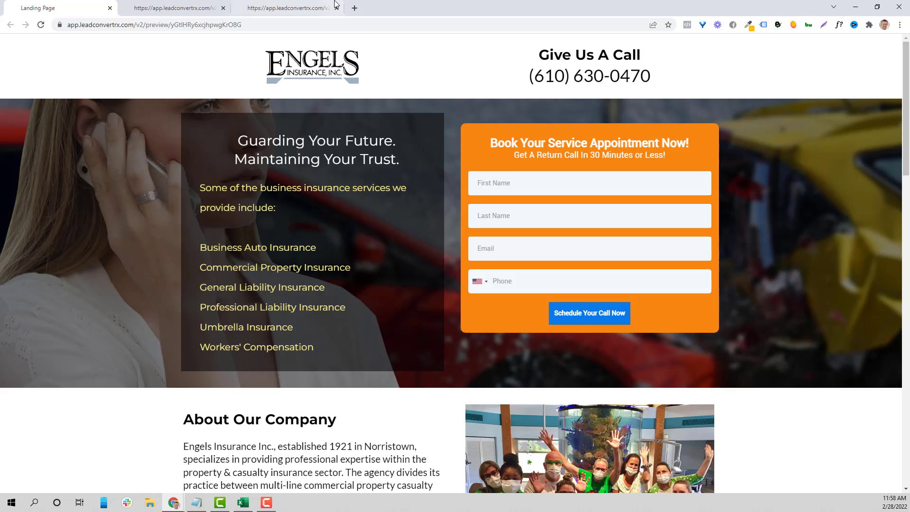
left_click(306, 7)
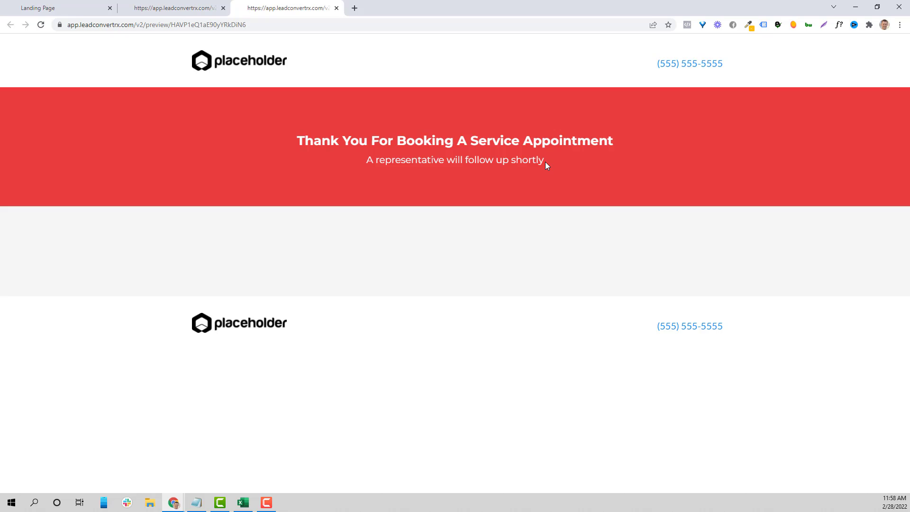
left_click(37, 8)
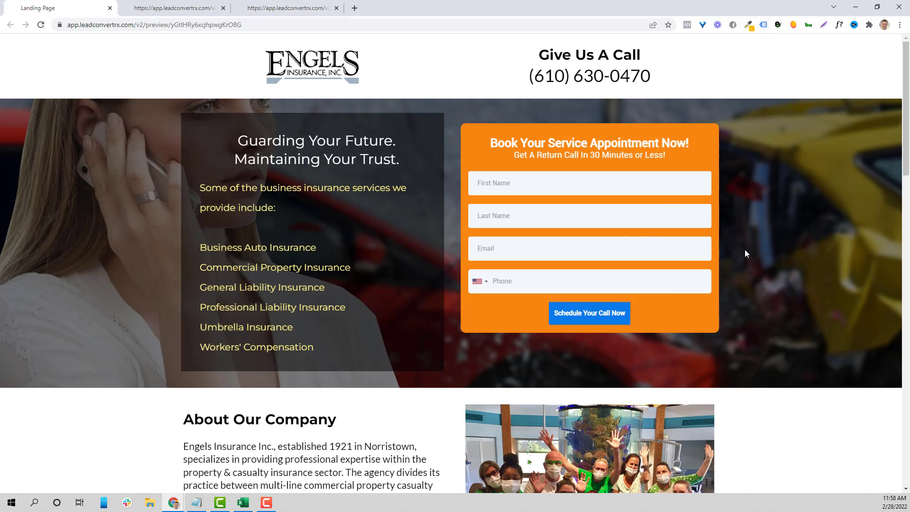